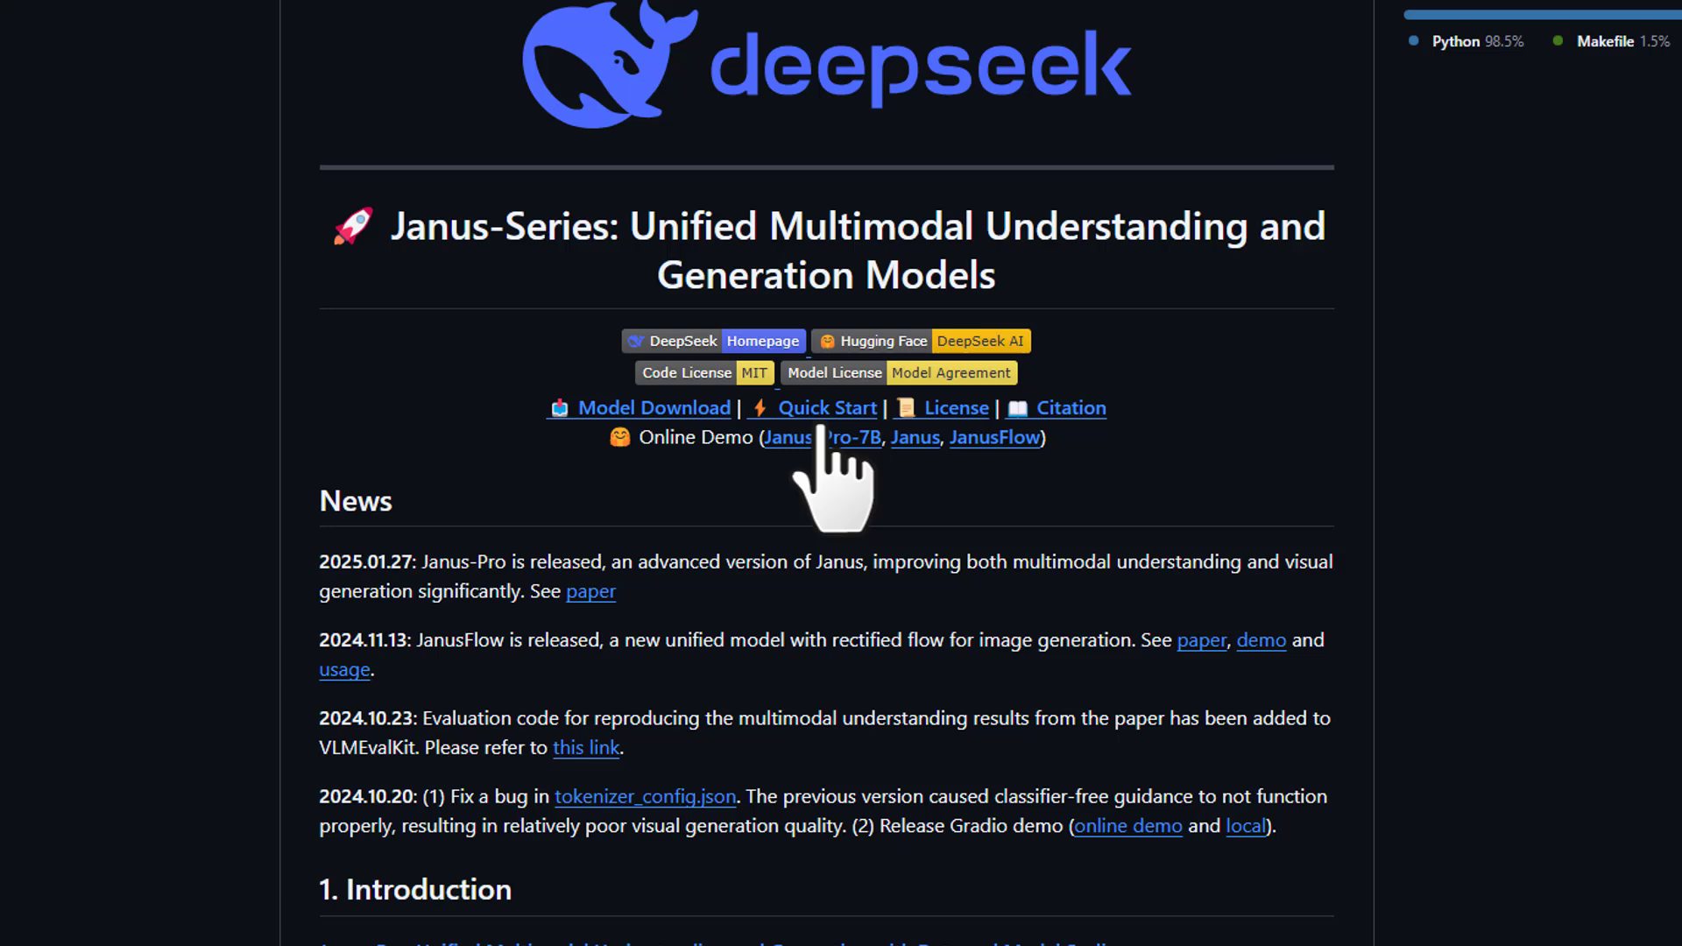
Jump to Quick Start, expand the Janus-Pro instructions, and scroll down to the Gradio Demo section.
{"action": "left_click", "coordinate": [828, 410]}
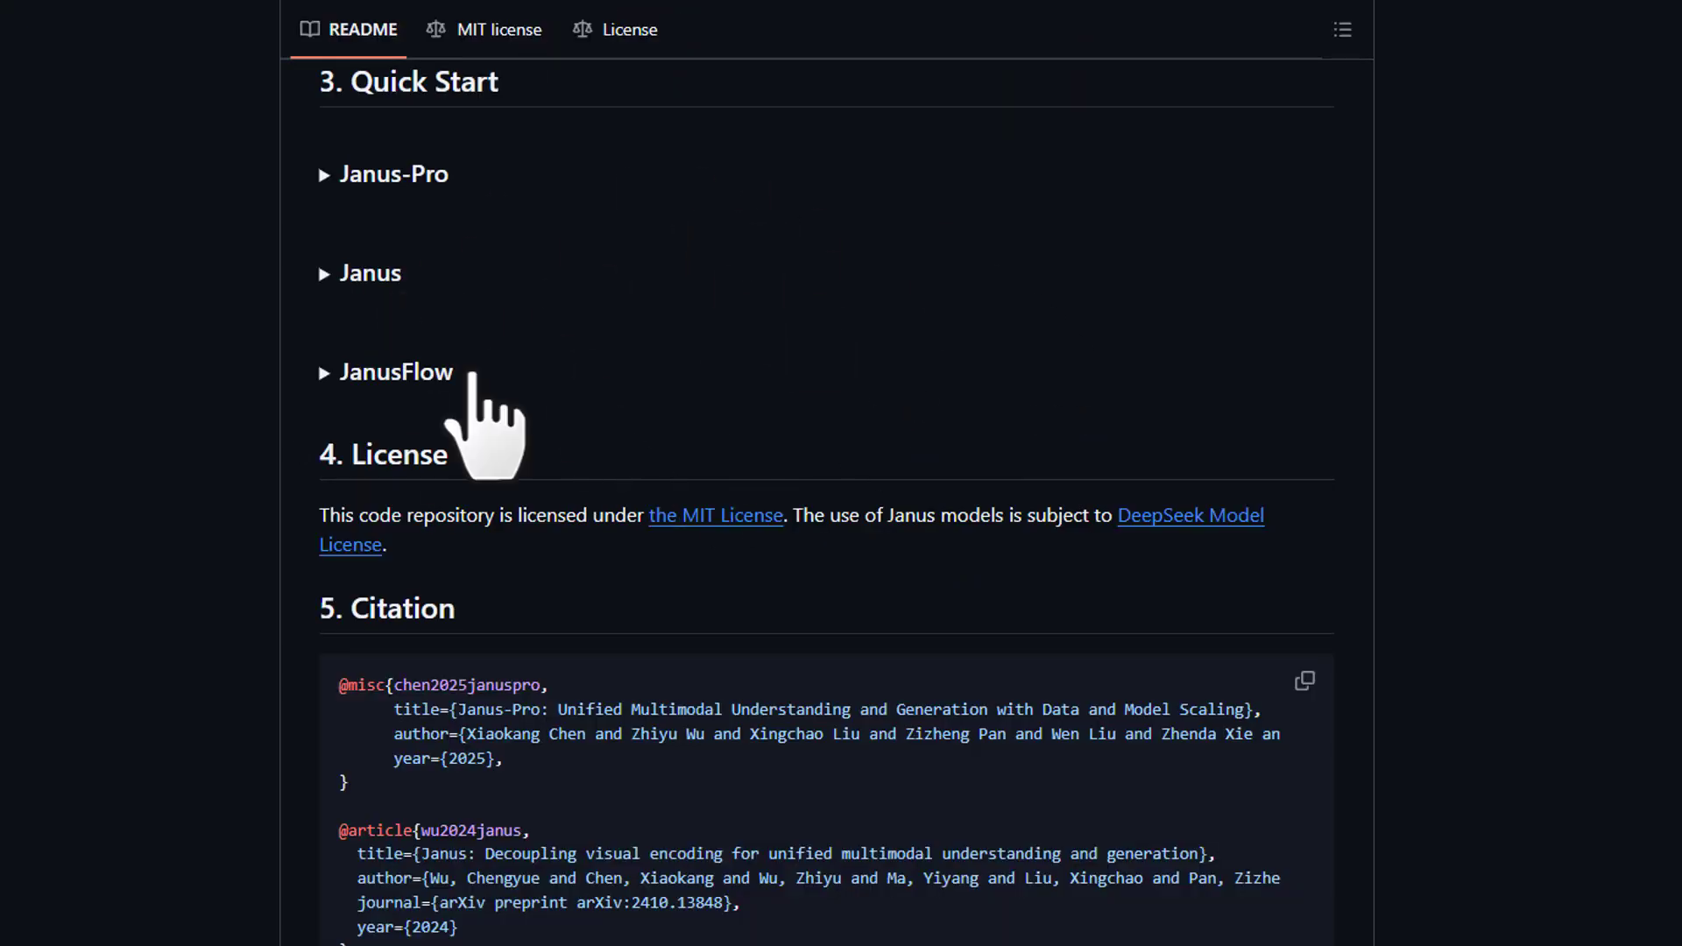
{"action": "left_click", "coordinate": [386, 176]}
{"action": "scroll", "coordinate": [753, 538], "scroll_direction": "down", "scroll_amount": 5}
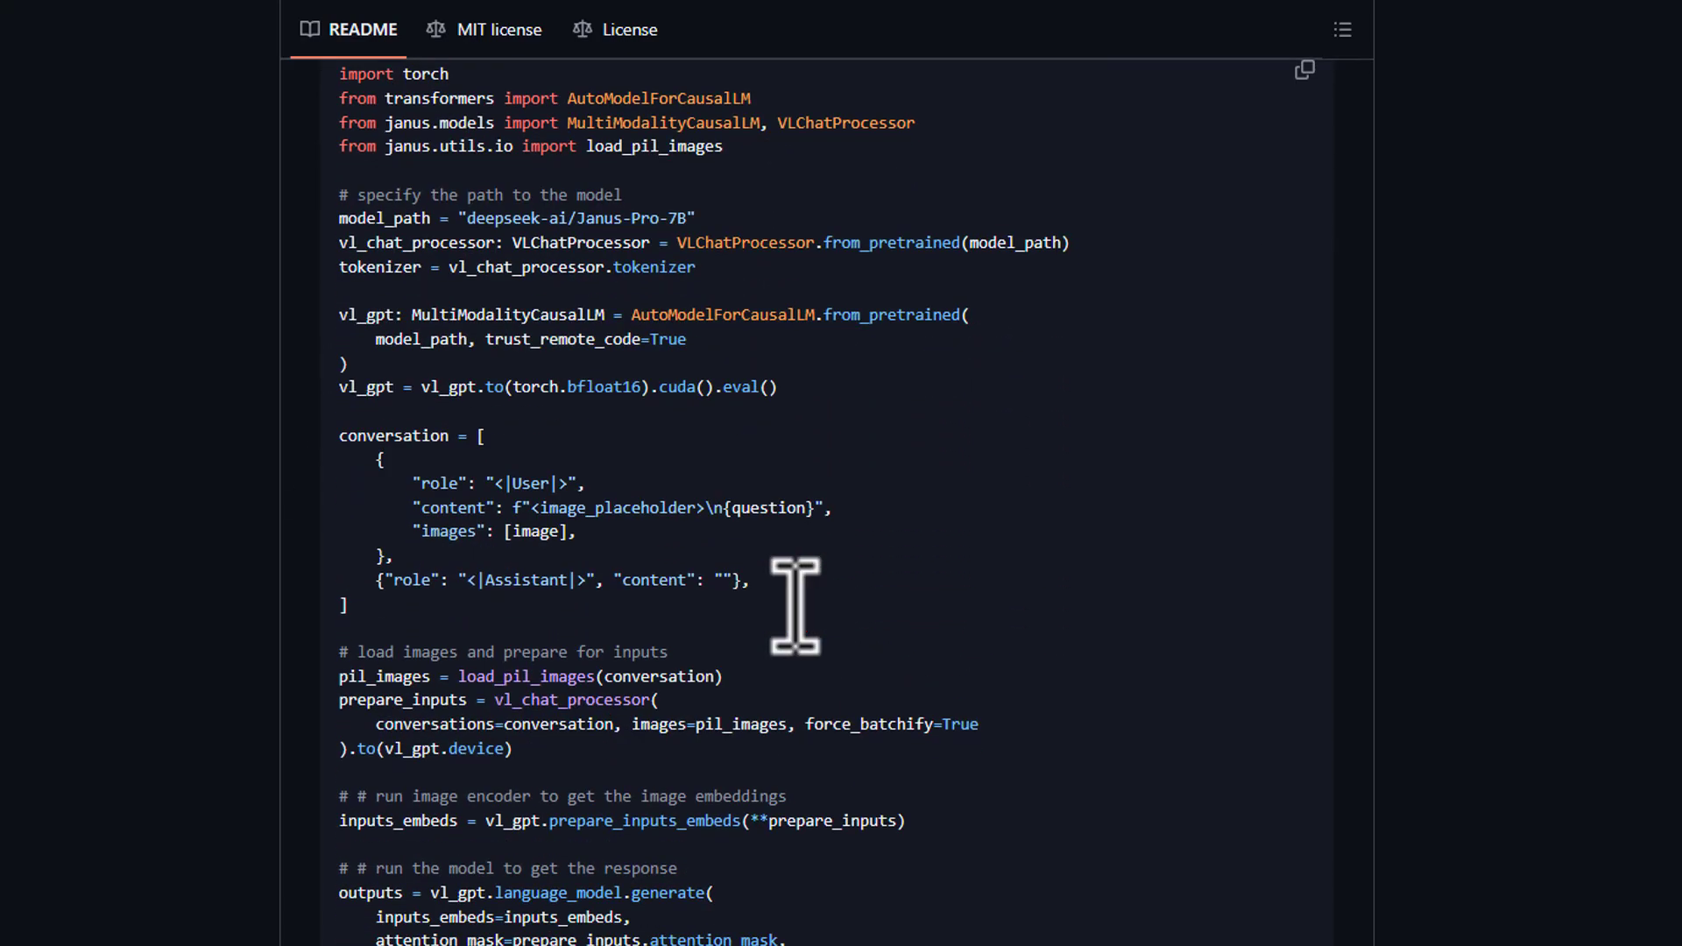
{"action": "scroll", "coordinate": [898, 655], "scroll_direction": "down", "scroll_amount": 15}
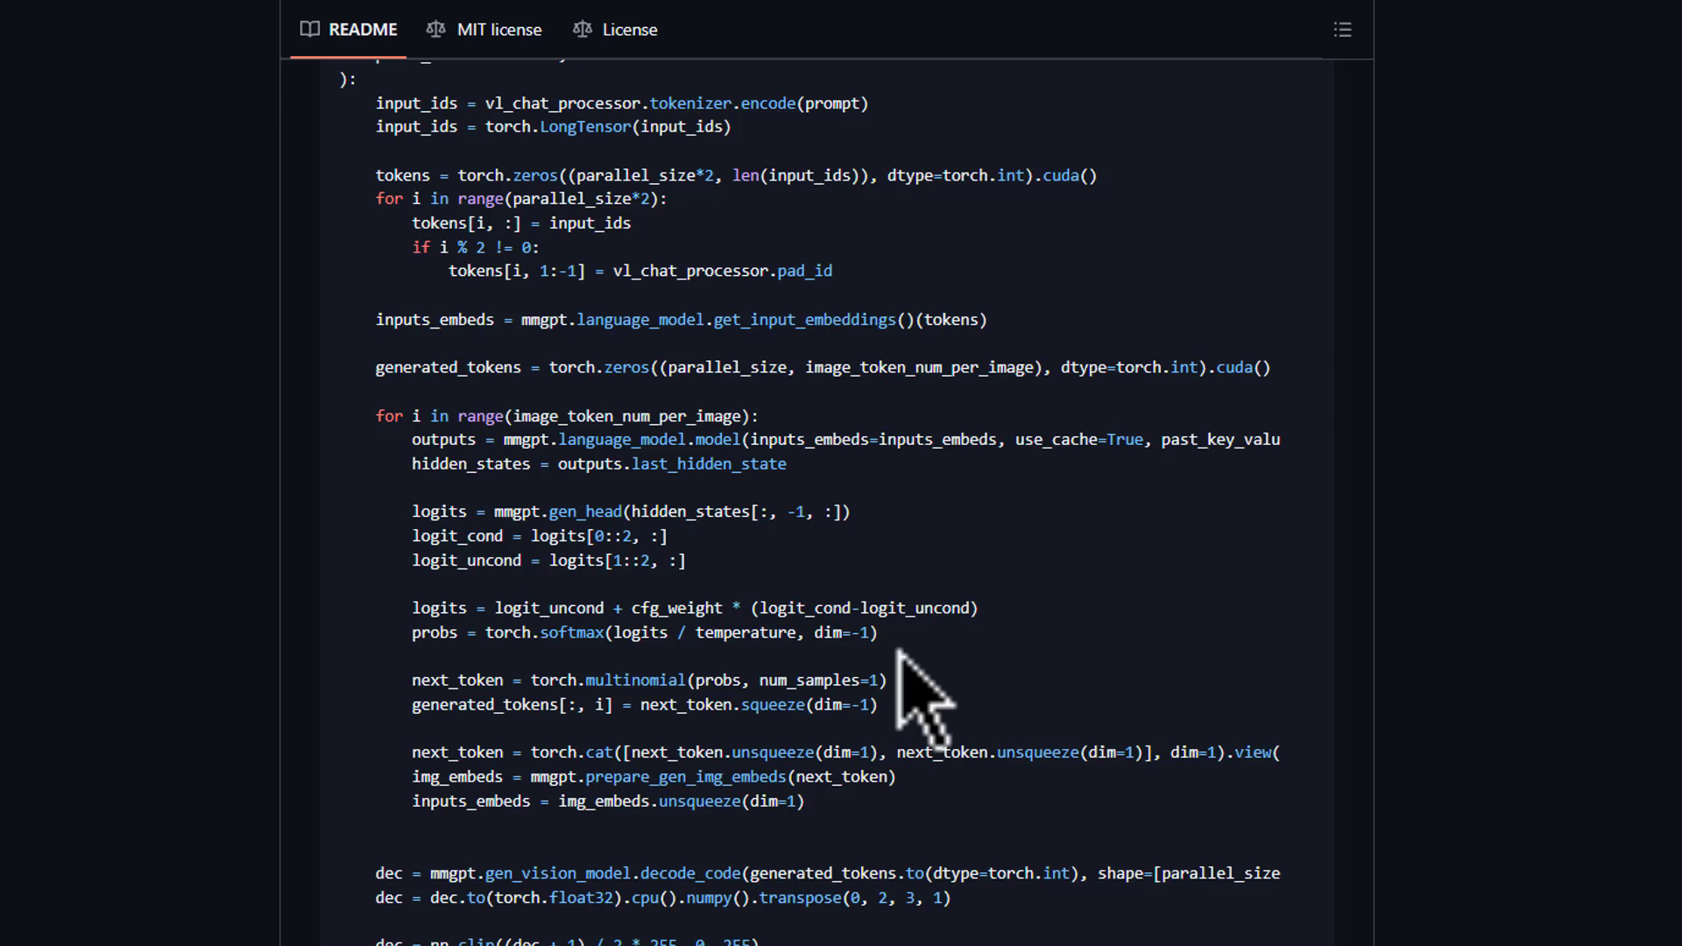
{"action": "scroll", "coordinate": [898, 655], "scroll_direction": "down", "scroll_amount": 6}
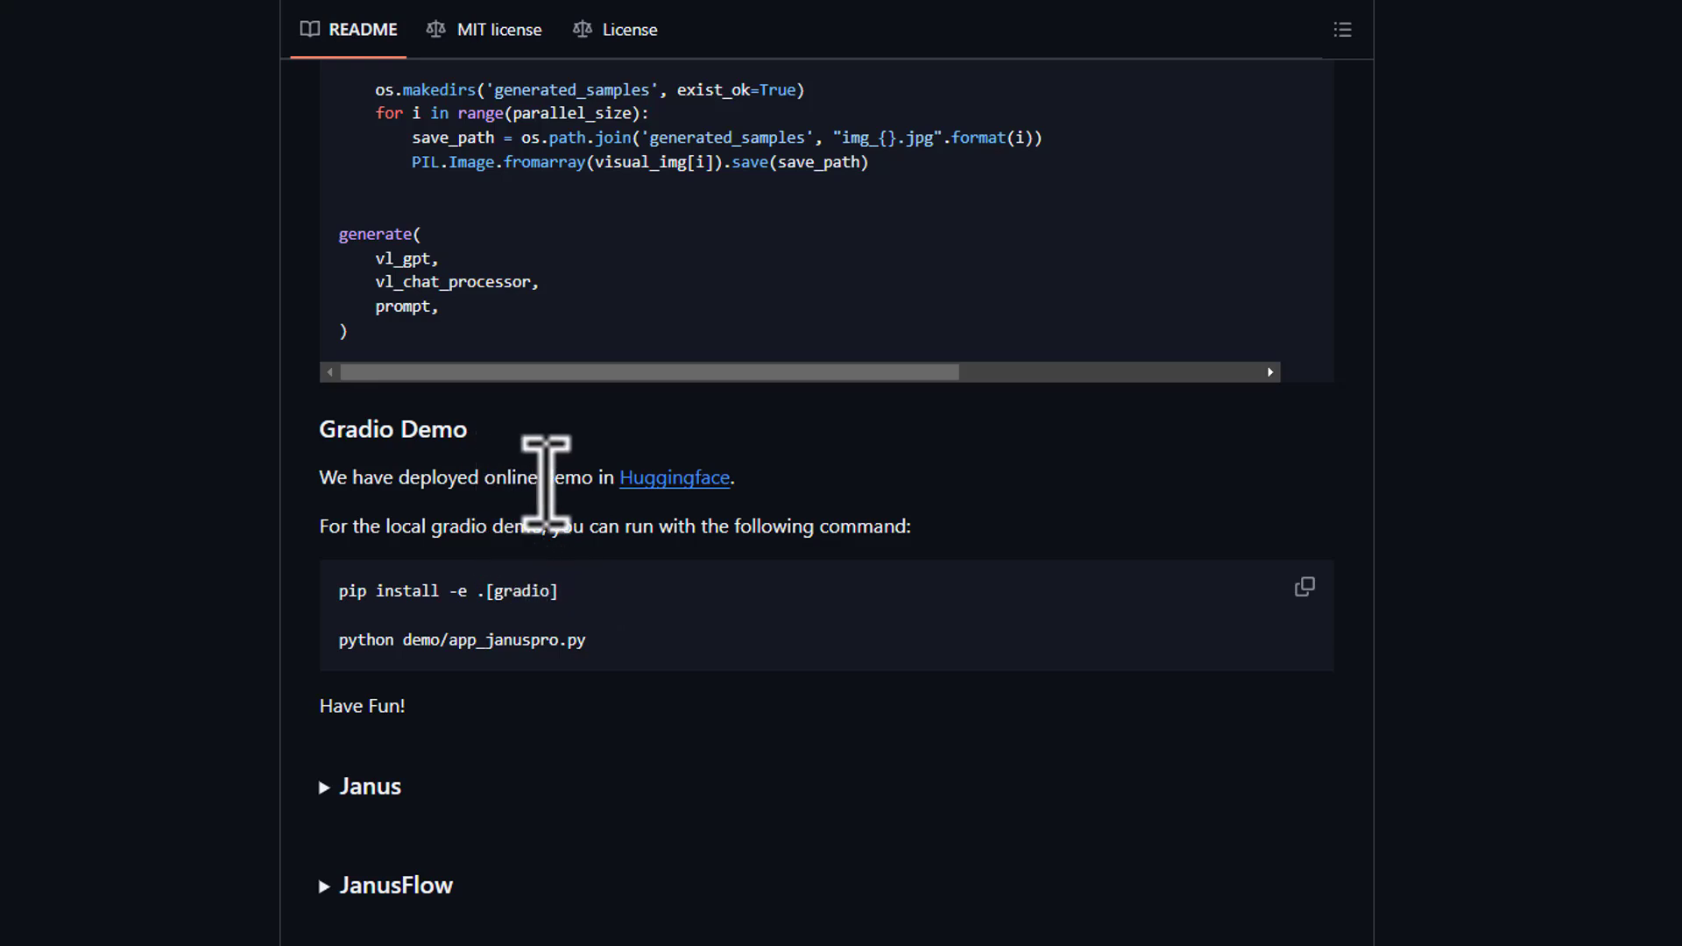
Open the Huggingface online demo and survey its multimodal understanding and Text-to-Image Generation sections.
{"action": "left_click", "coordinate": [698, 477]}
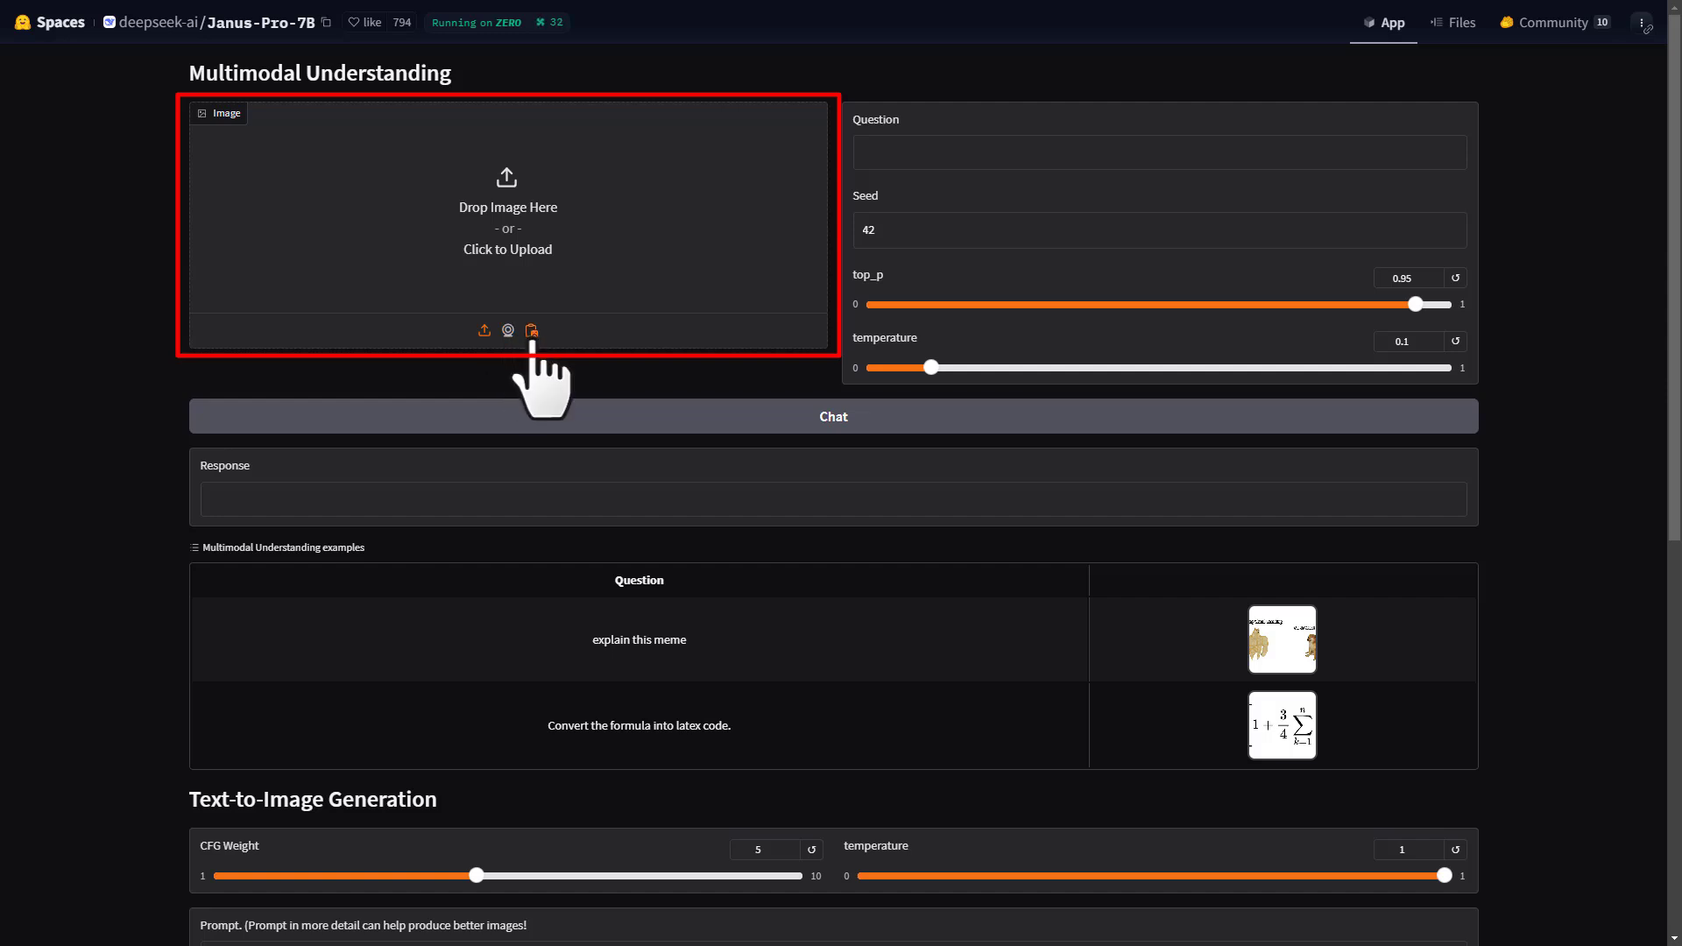
{"action": "left_click", "coordinate": [939, 154]}
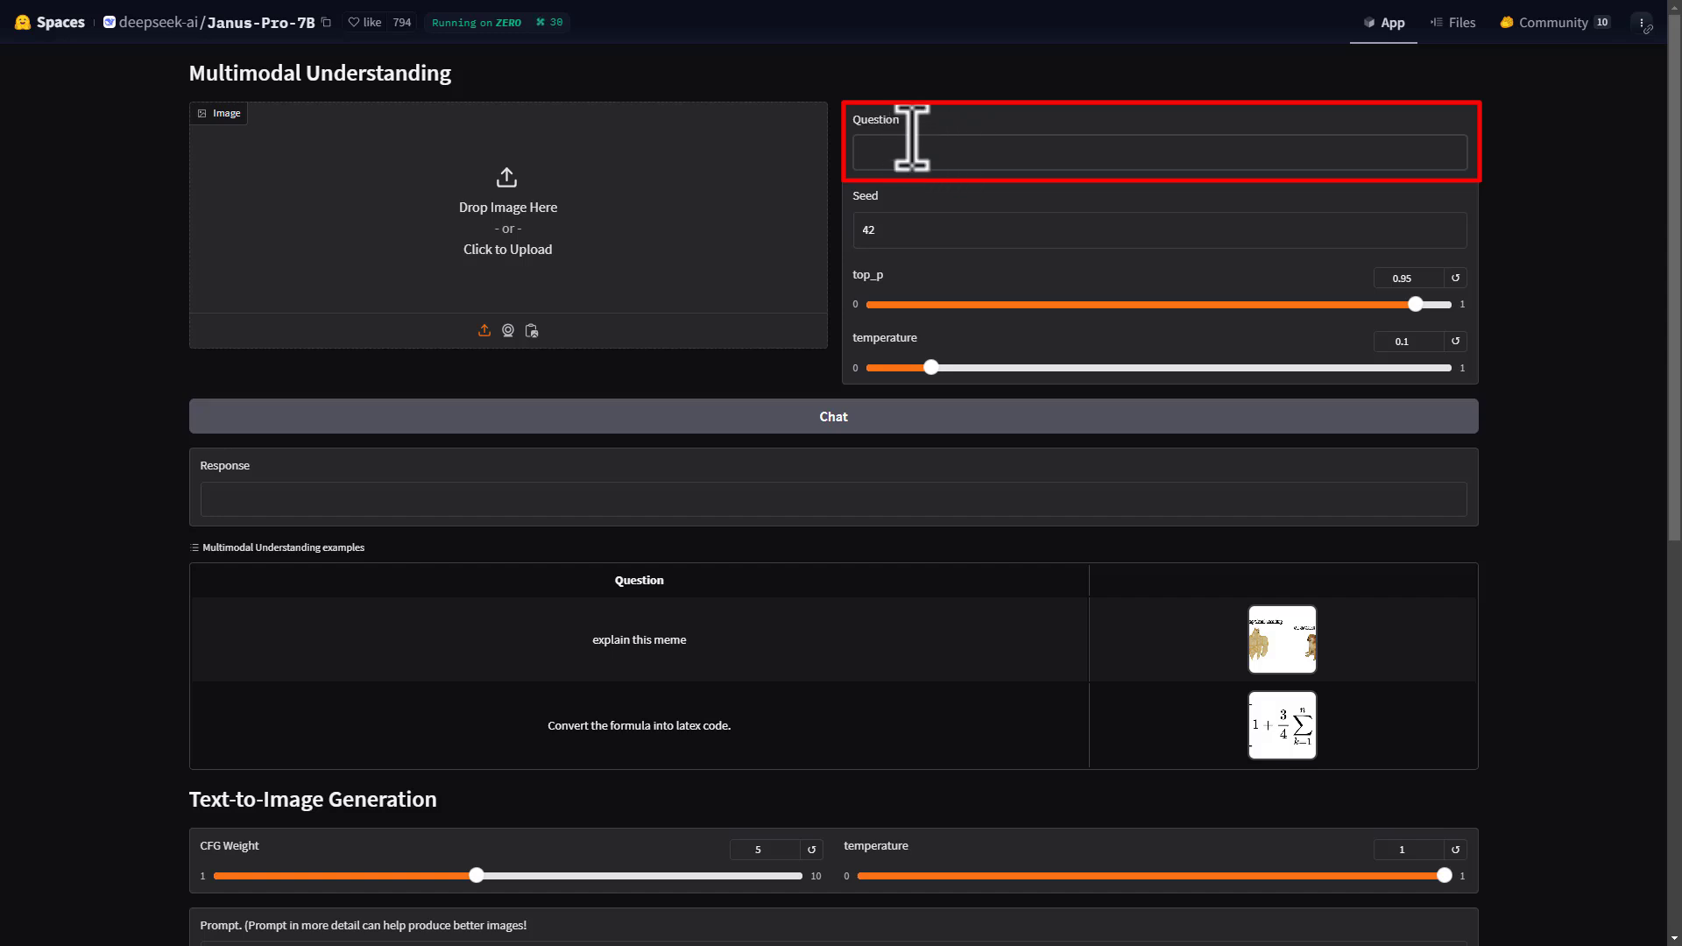
{"action": "scroll", "coordinate": [750, 668], "scroll_direction": "down", "scroll_amount": 3}
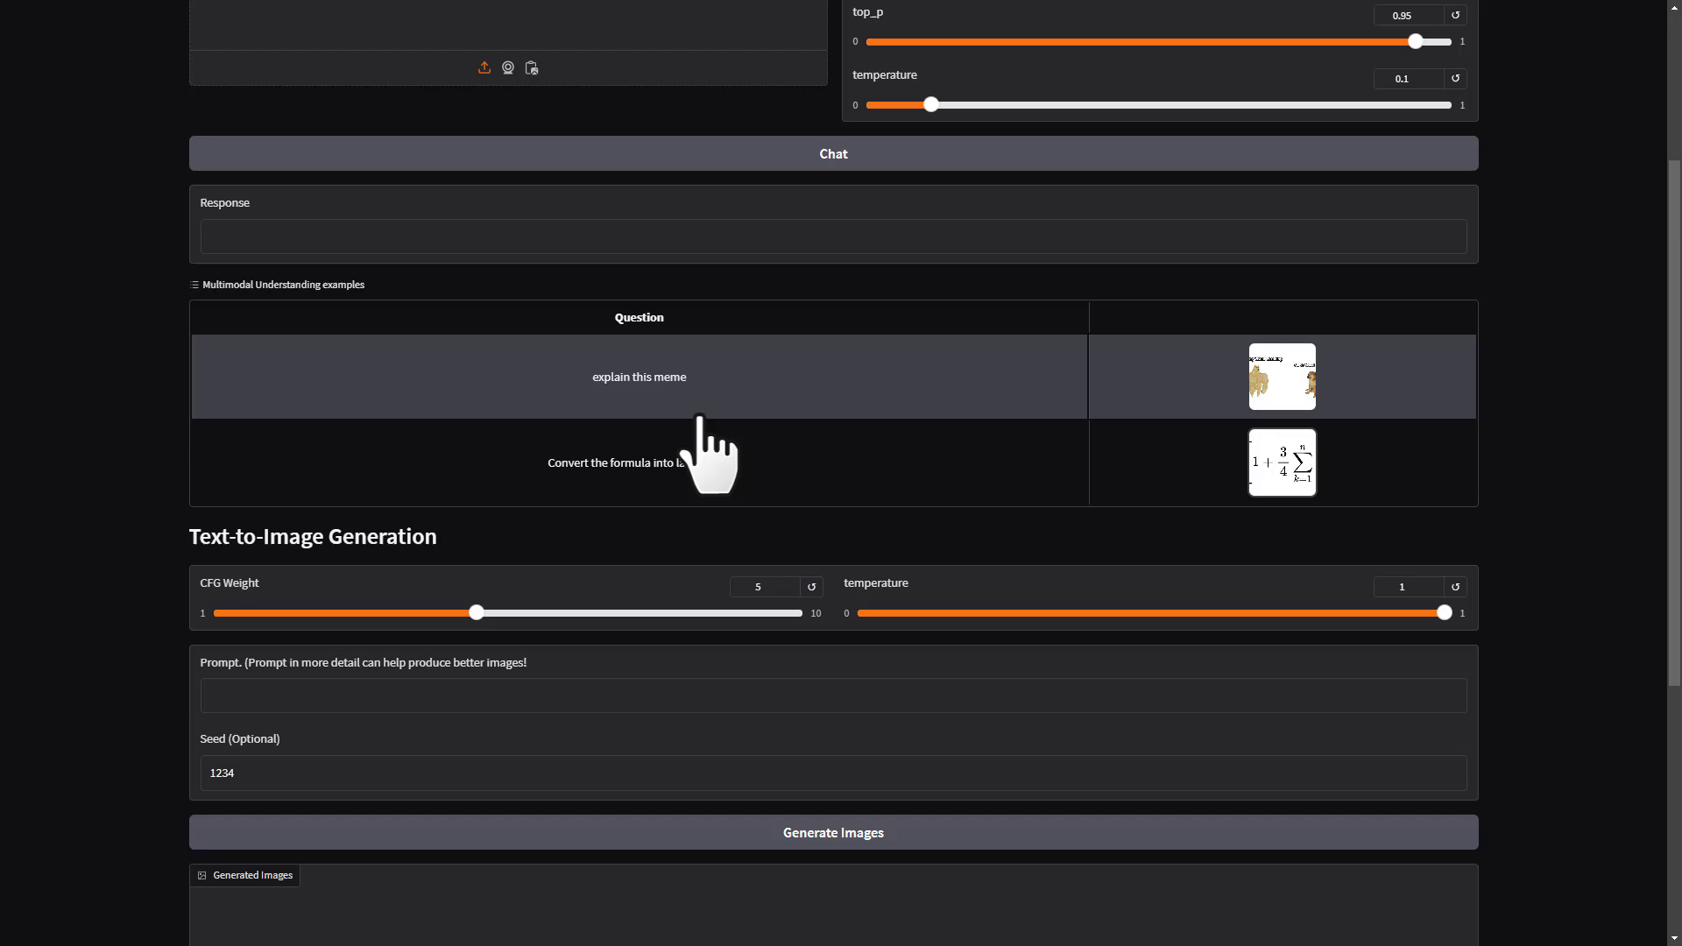
{"action": "scroll", "coordinate": [687, 676], "scroll_direction": "down", "scroll_amount": 1}
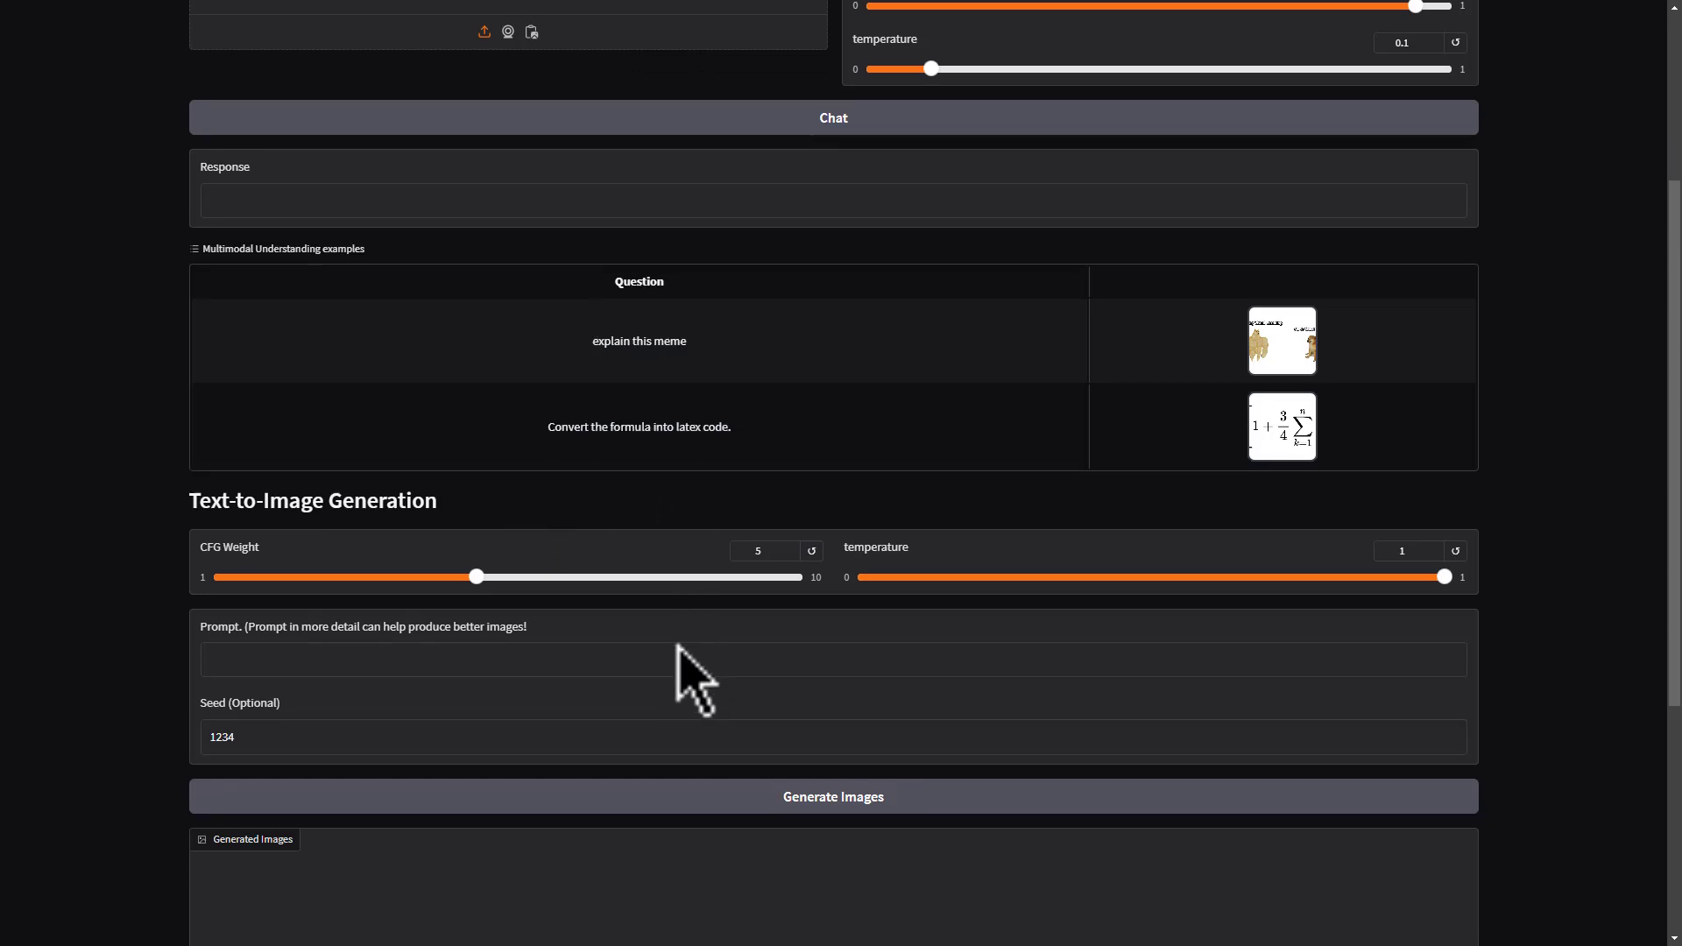
{"action": "triple_click", "coordinate": [396, 448]}
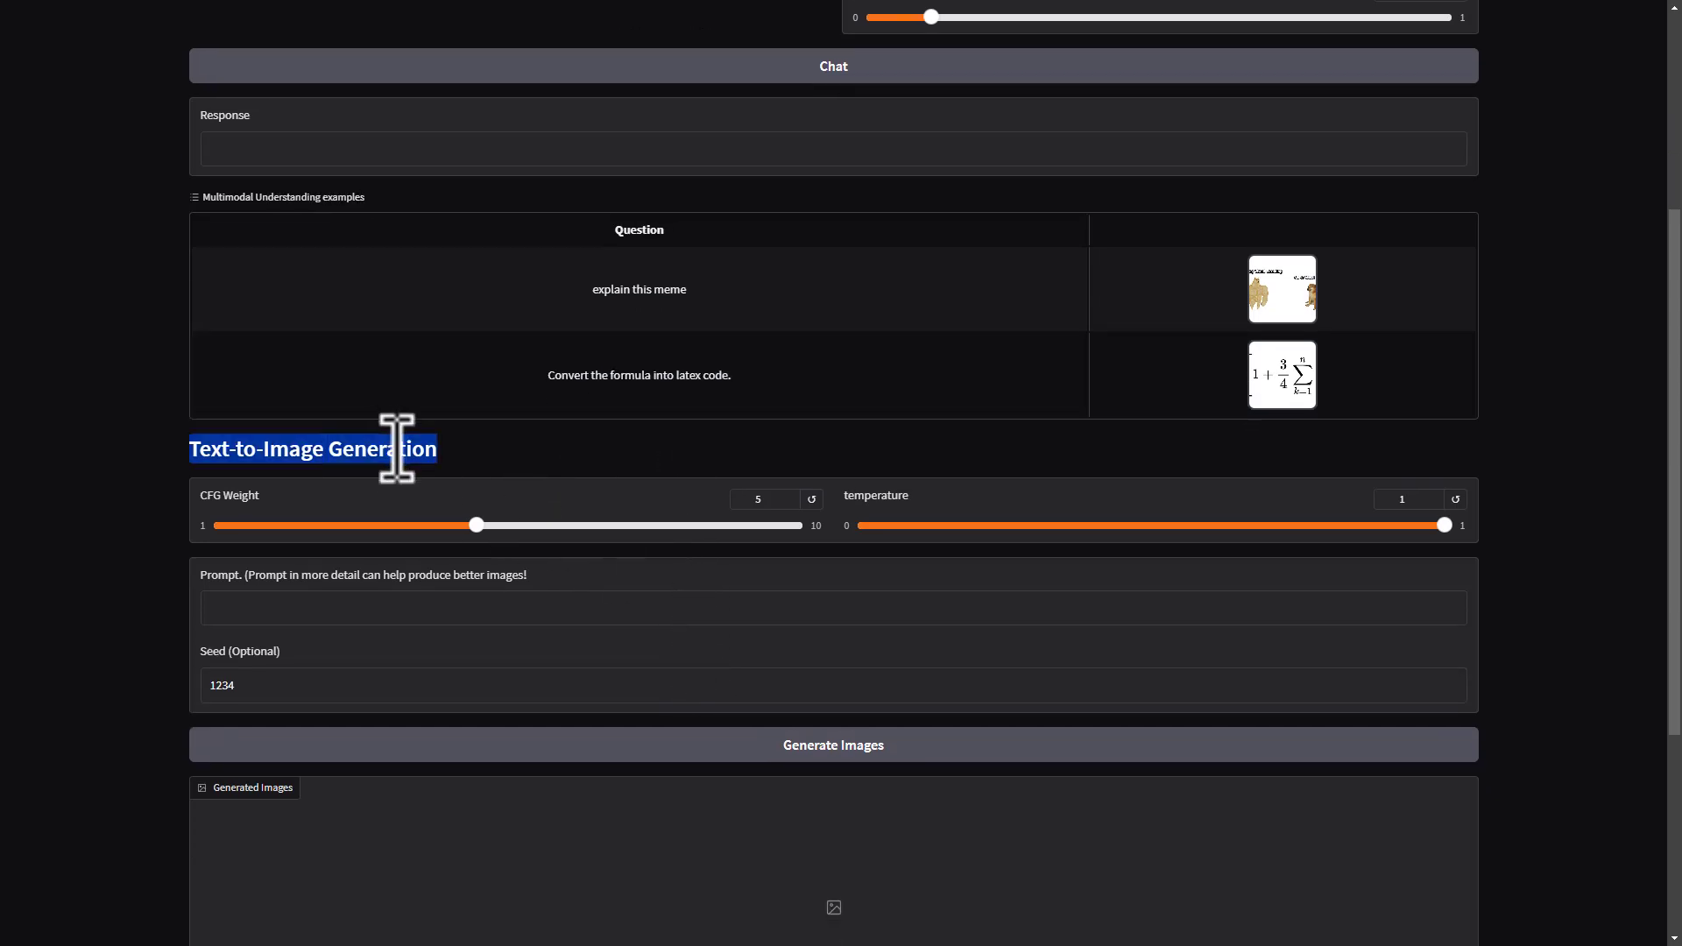
{"action": "scroll", "coordinate": [396, 448], "scroll_direction": "down", "scroll_amount": 1}
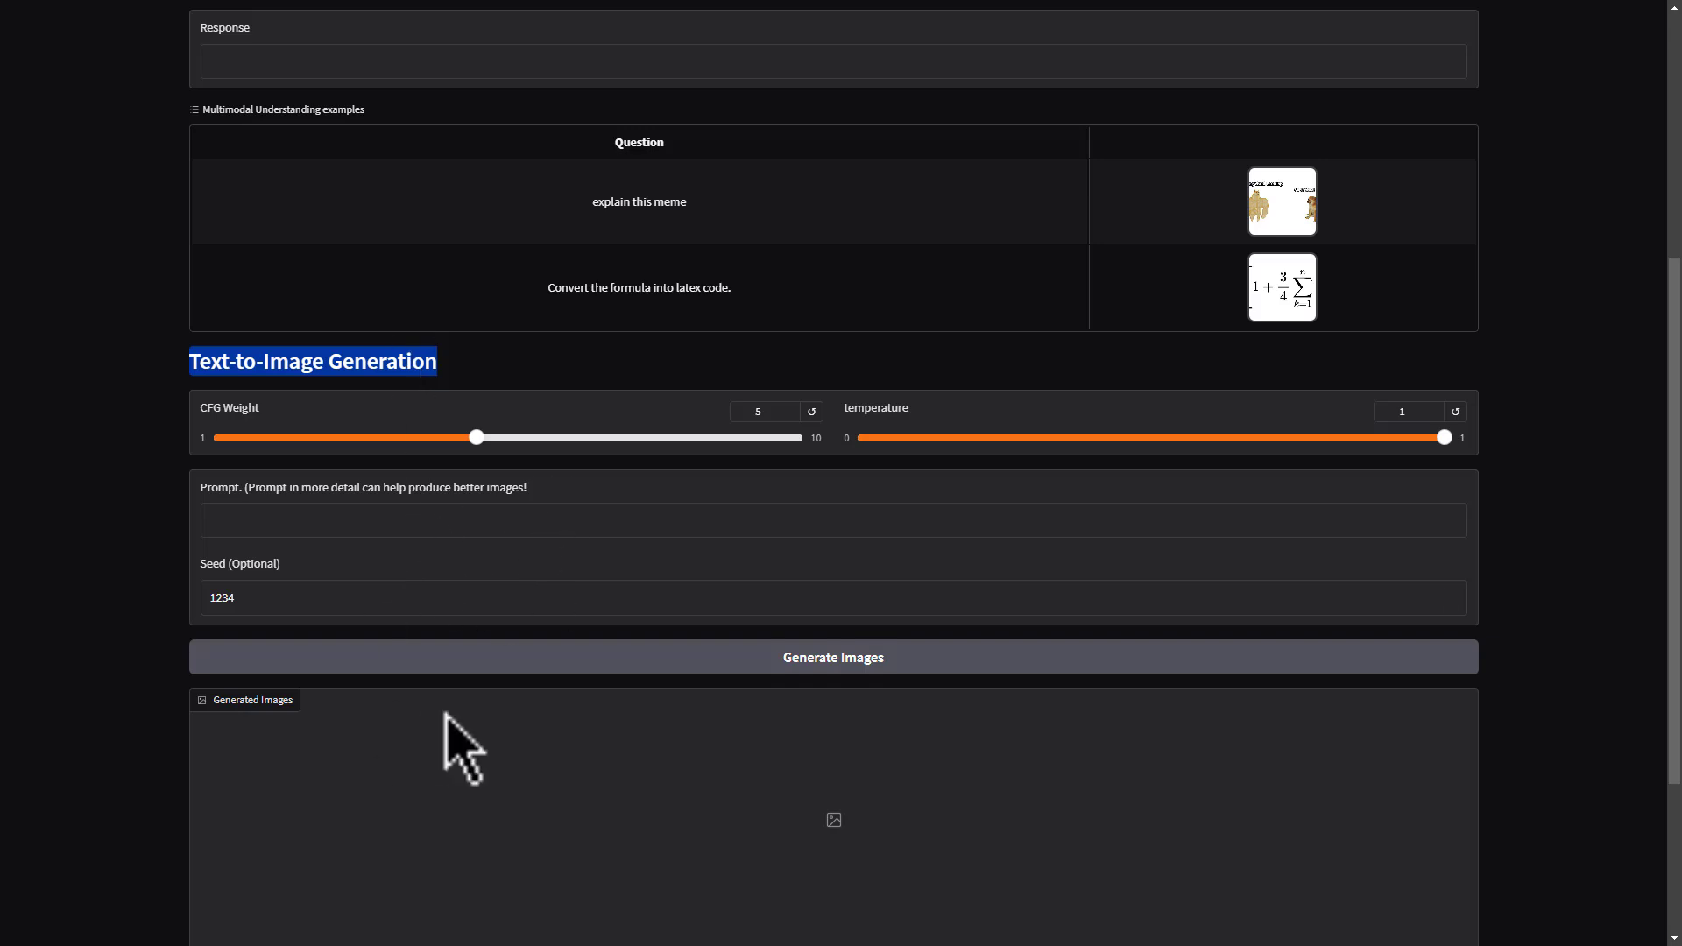
{"action": "scroll", "coordinate": [464, 718], "scroll_direction": "down", "scroll_amount": 2}
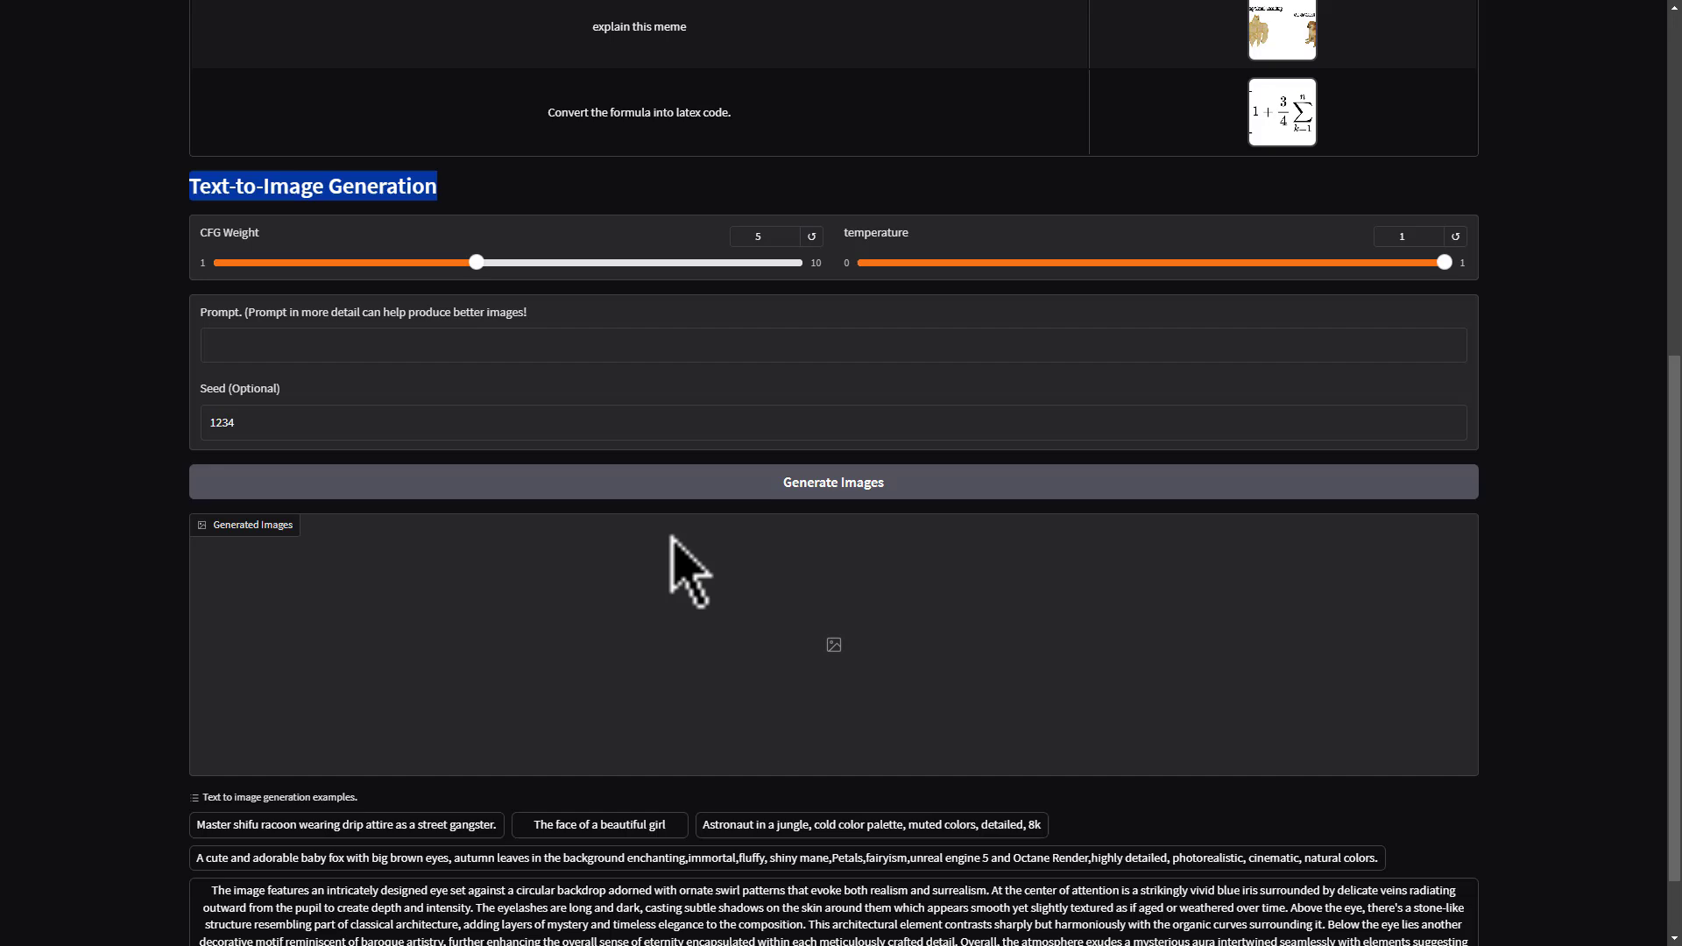
{"action": "scroll", "coordinate": [687, 569], "scroll_direction": "up", "scroll_amount": 7}
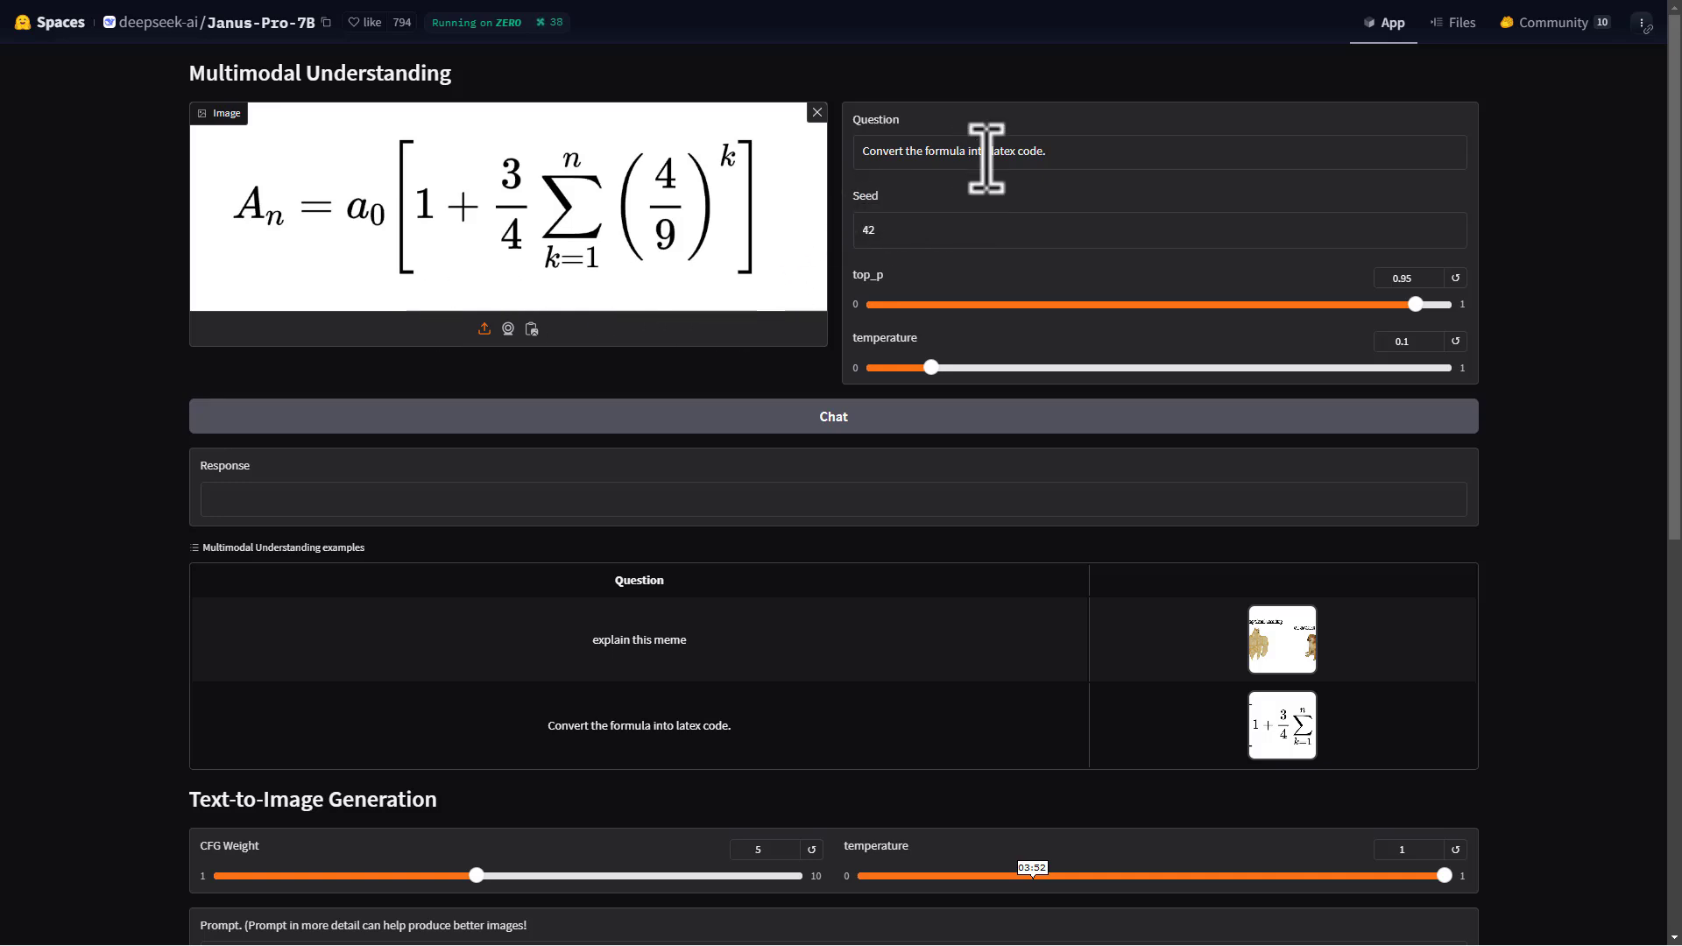
Send the formula image with 'Convert the formula into latex code.' to Janus-Pro.
{"action": "left_click", "coordinate": [1076, 148]}
{"action": "left_click", "coordinate": [833, 426]}
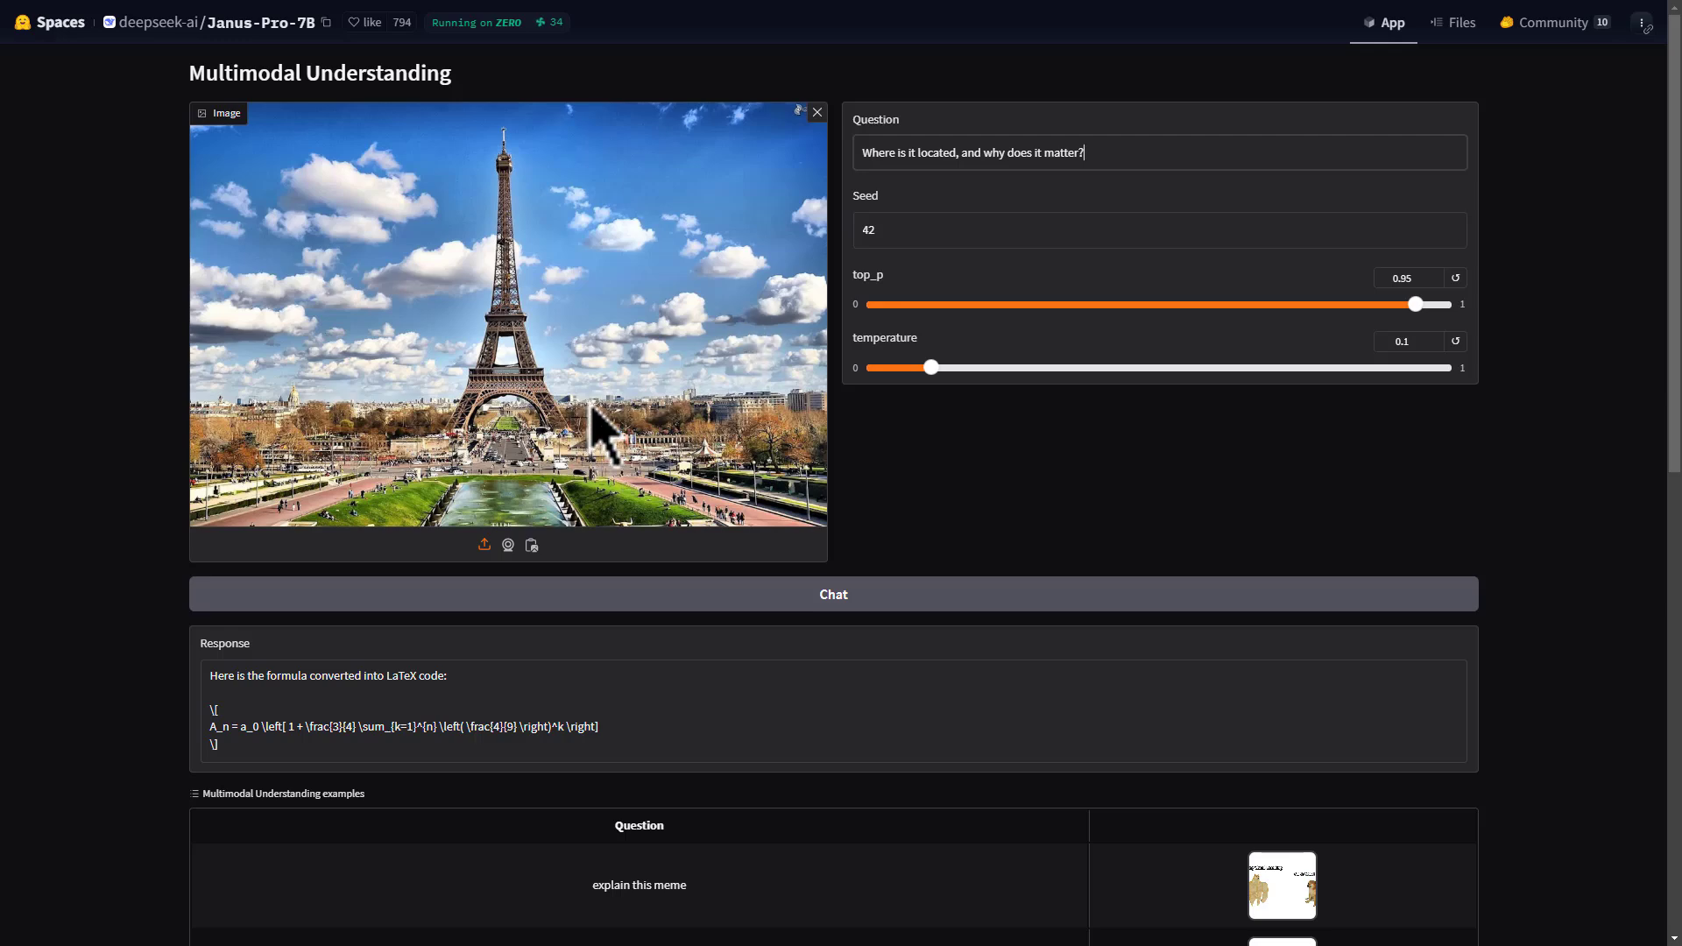
Ask where the Eiffel Tower photo's landmark is and why it matters, then highlight the Paris answer.
{"action": "triple_click", "coordinate": [1115, 152]}
{"action": "left_click", "coordinate": [1117, 154]}
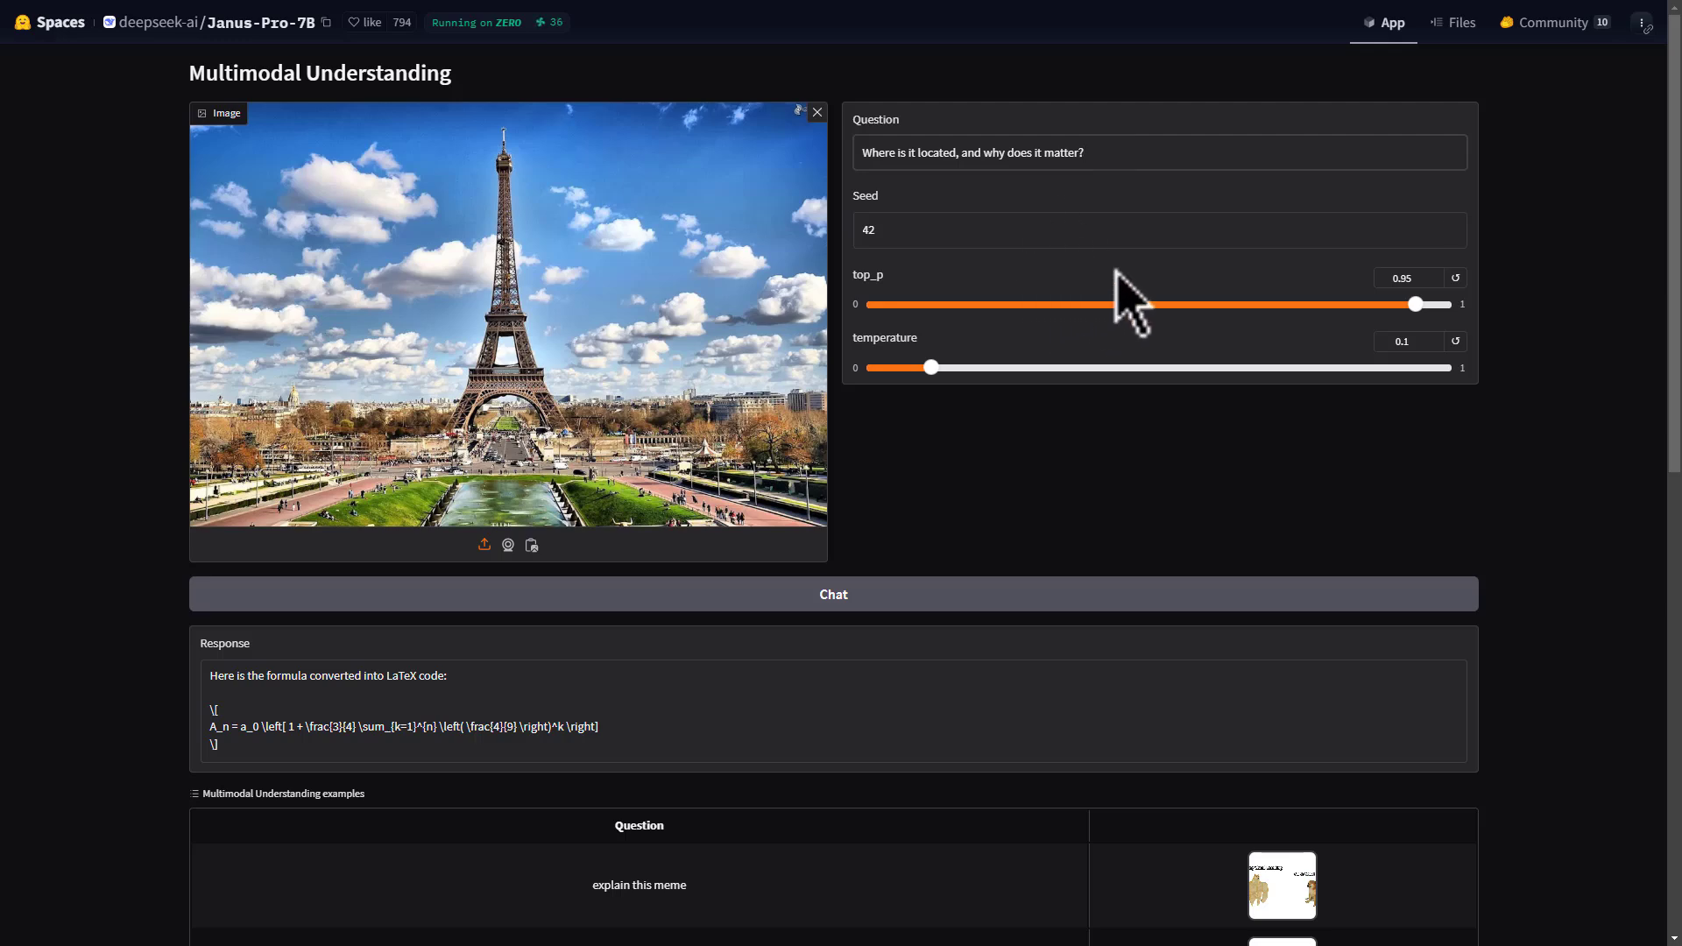
{"action": "left_click", "coordinate": [842, 614]}
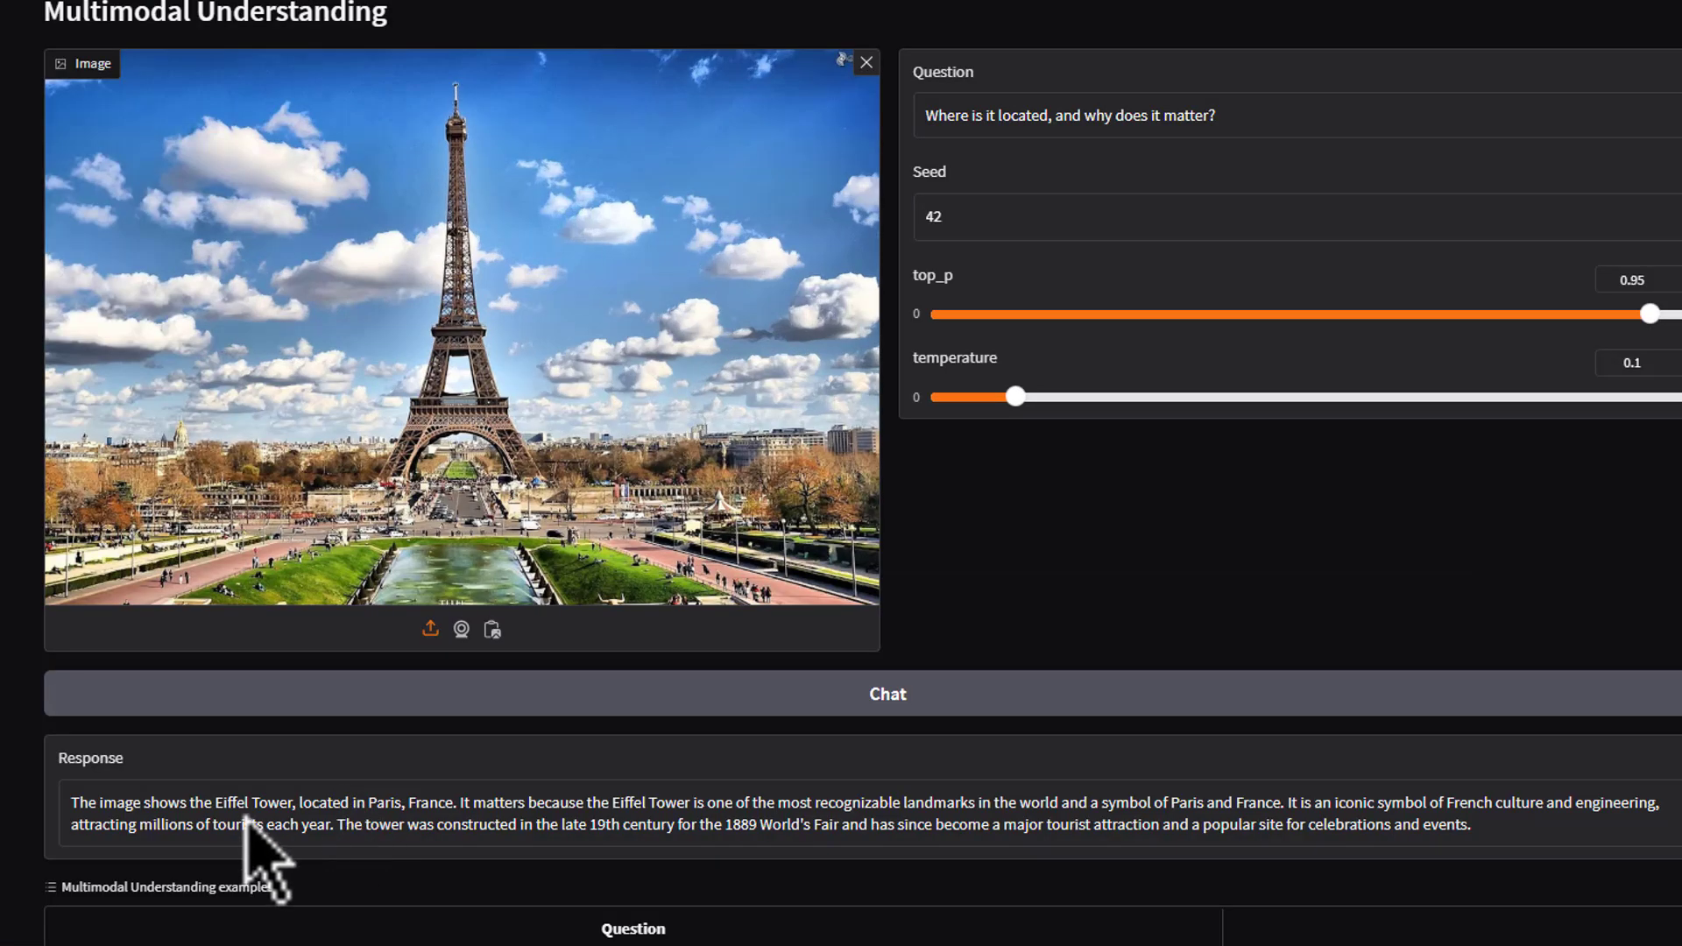
{"action": "left_click_drag", "start_coordinate": [215, 804], "coordinate": [978, 804]}
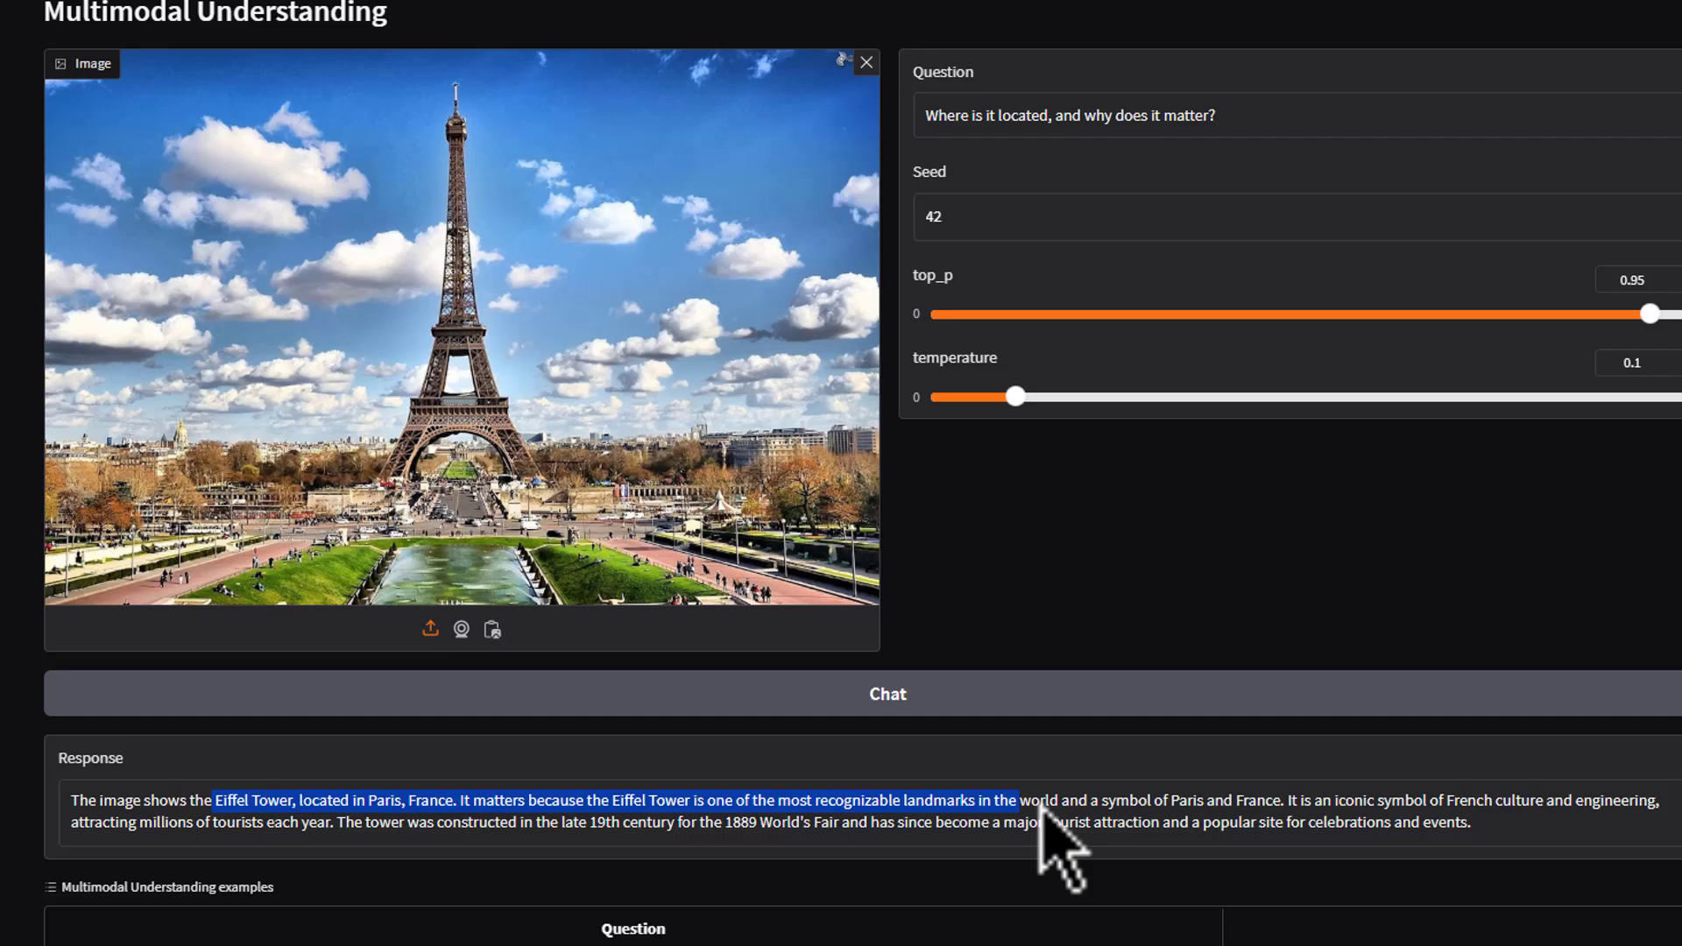
{"action": "left_click_drag", "start_coordinate": [1040, 805], "coordinate": [1291, 808]}
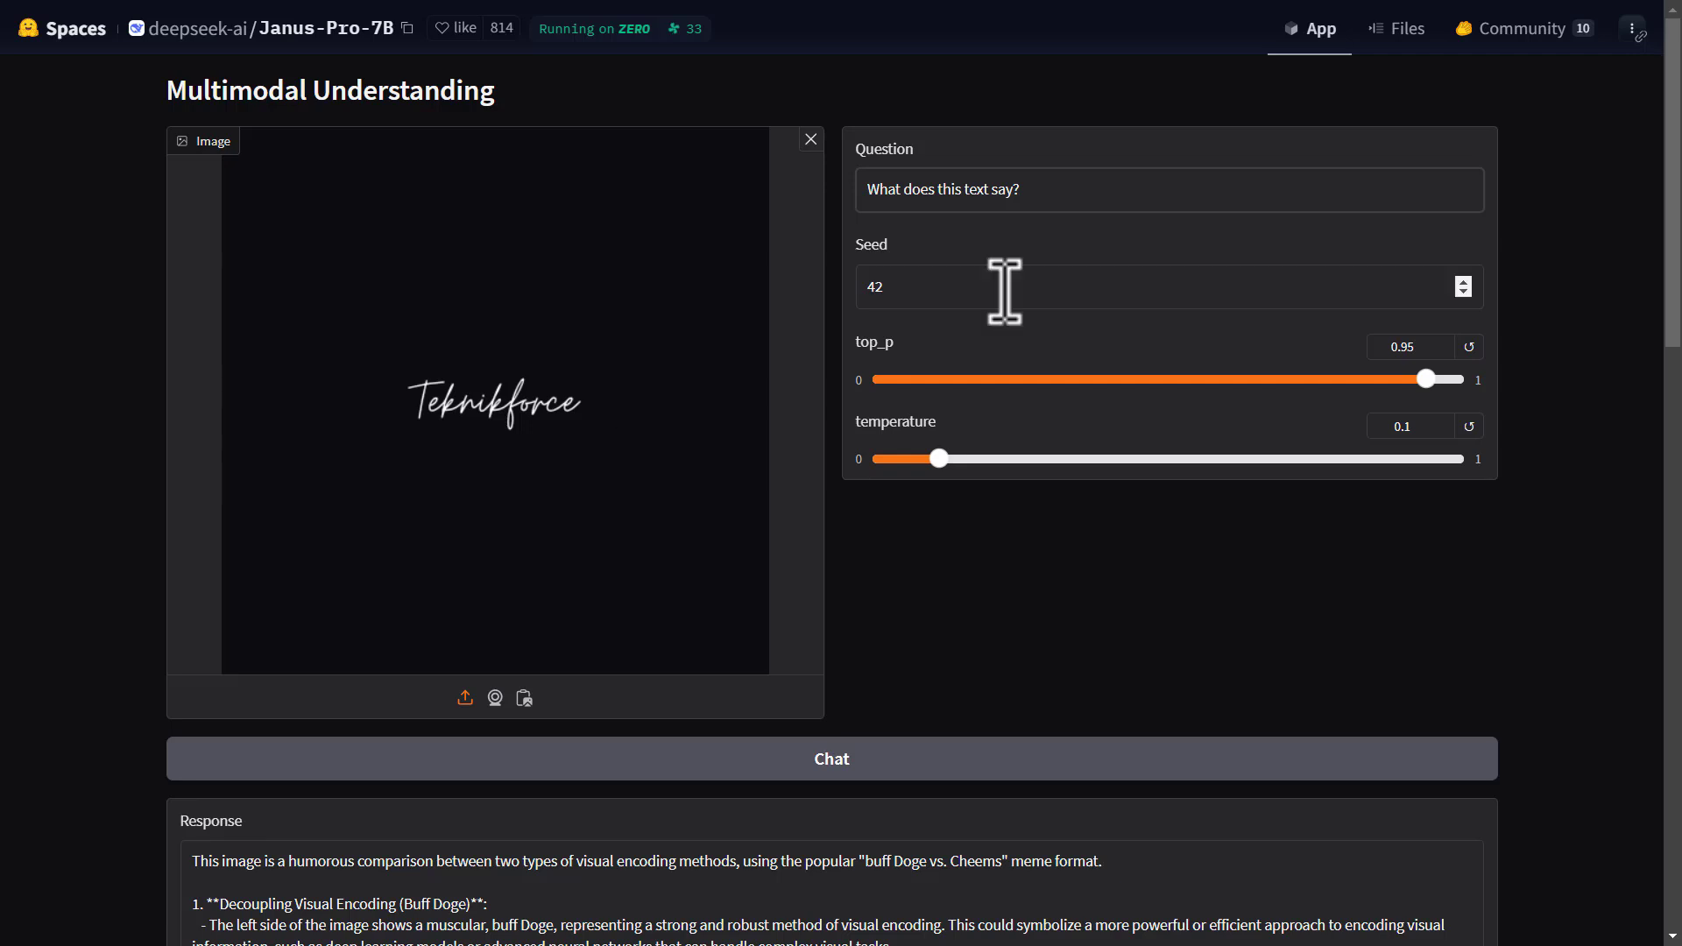
Have Janus-Pro read the handwritten image and highlight its recognised word 'Teknikforce'.
{"action": "left_click", "coordinate": [837, 774]}
{"action": "scroll", "coordinate": [832, 815], "scroll_direction": "down", "scroll_amount": 1}
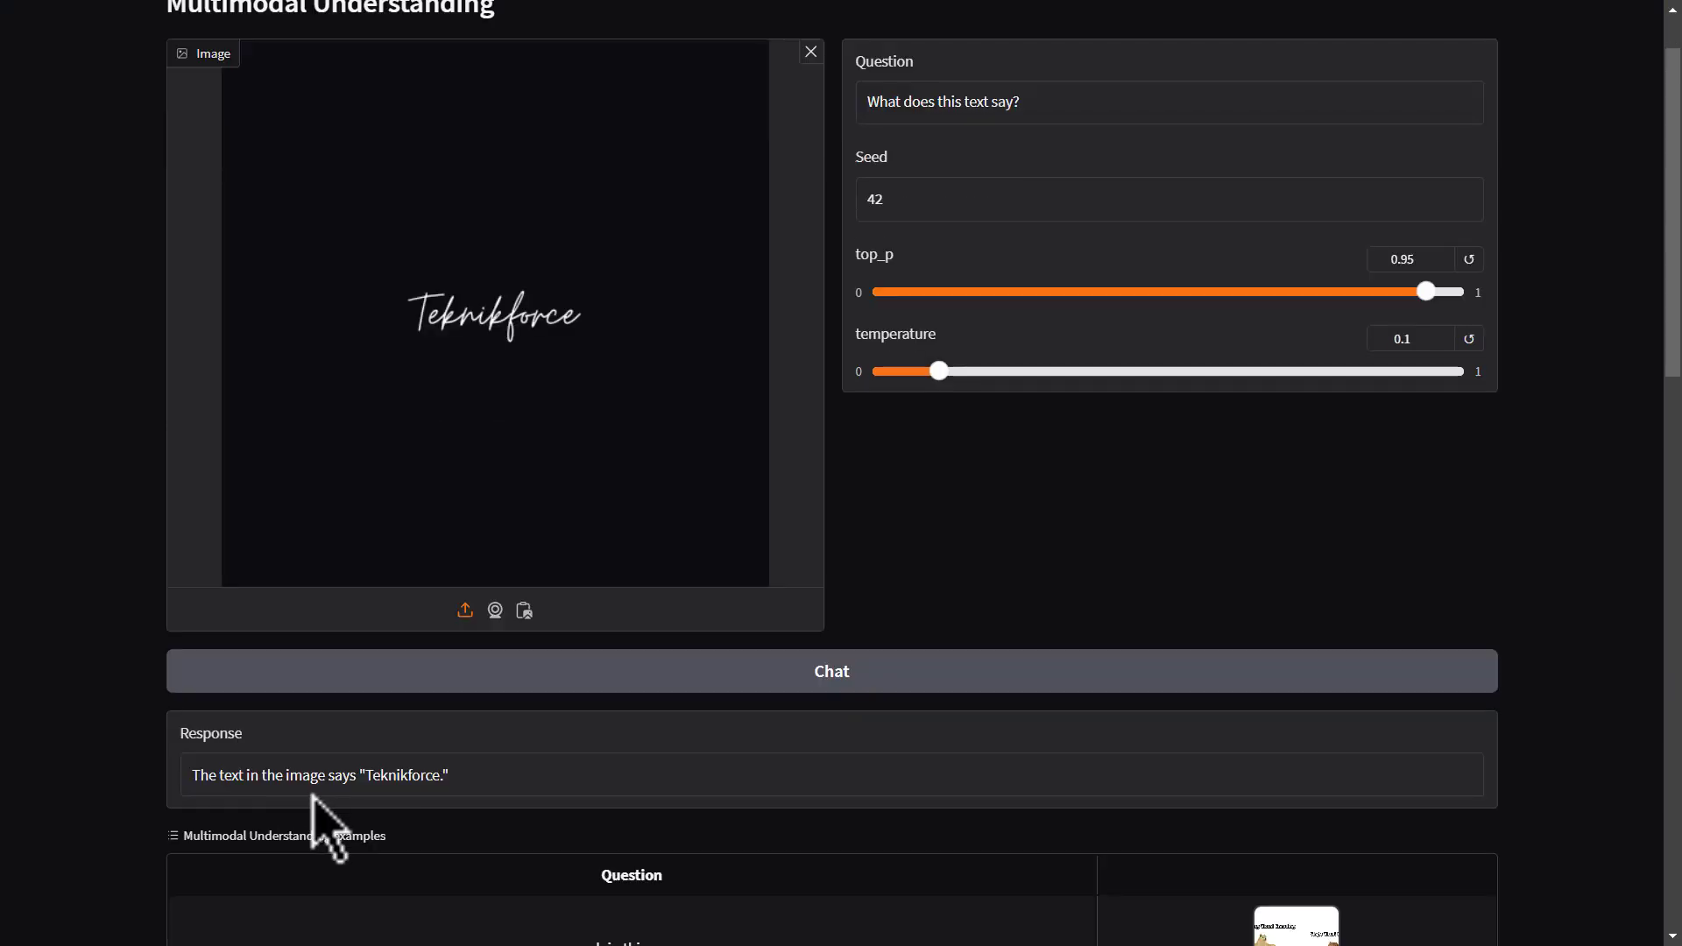
{"action": "double_click", "coordinate": [401, 776]}
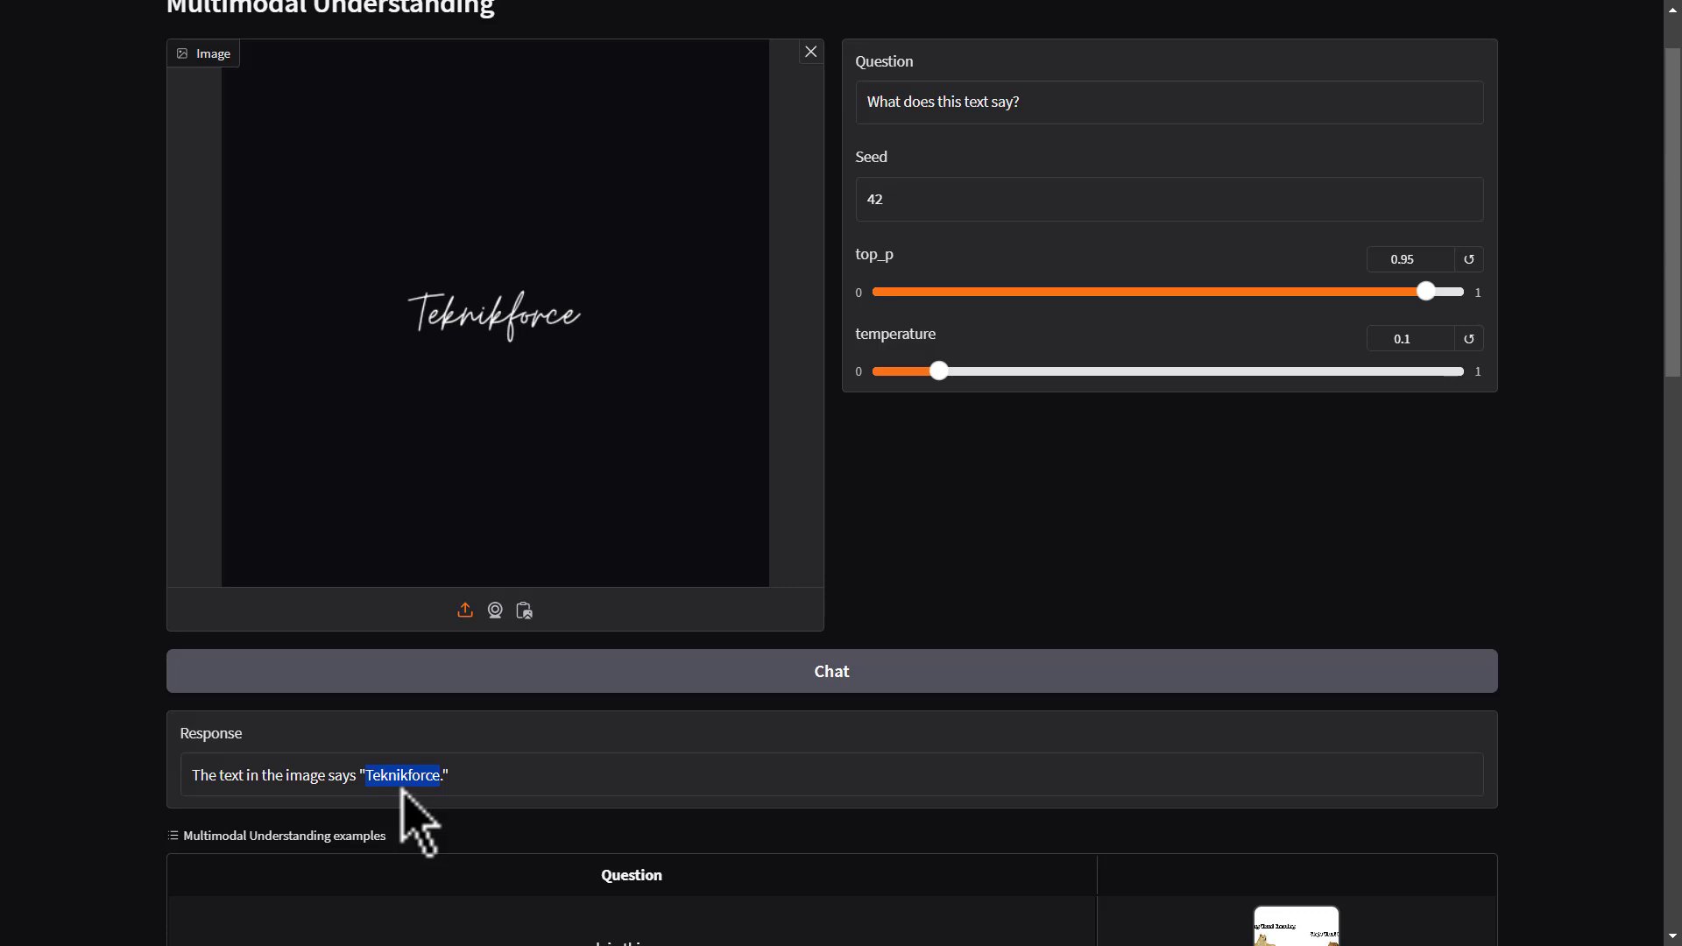
{"action": "left_click", "coordinate": [403, 791]}
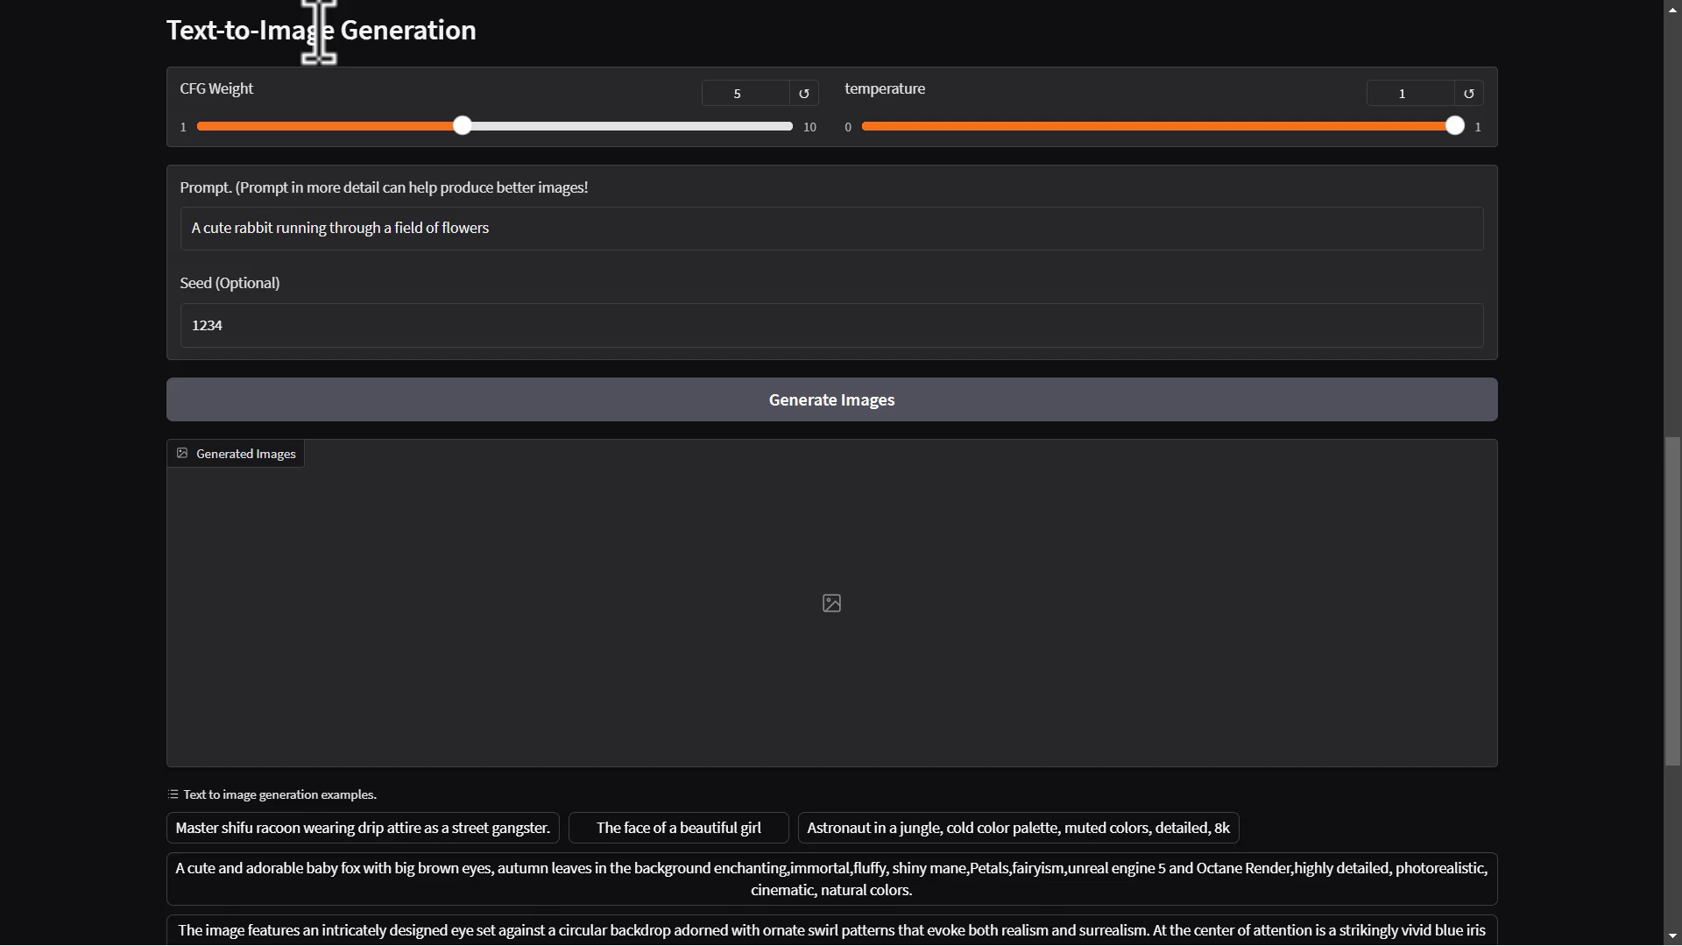
Generate images from the rabbit-in-a-field-of-flowers prompt and scroll down to the results.
{"action": "triple_click", "coordinate": [309, 35]}
{"action": "double_click", "coordinate": [537, 225]}
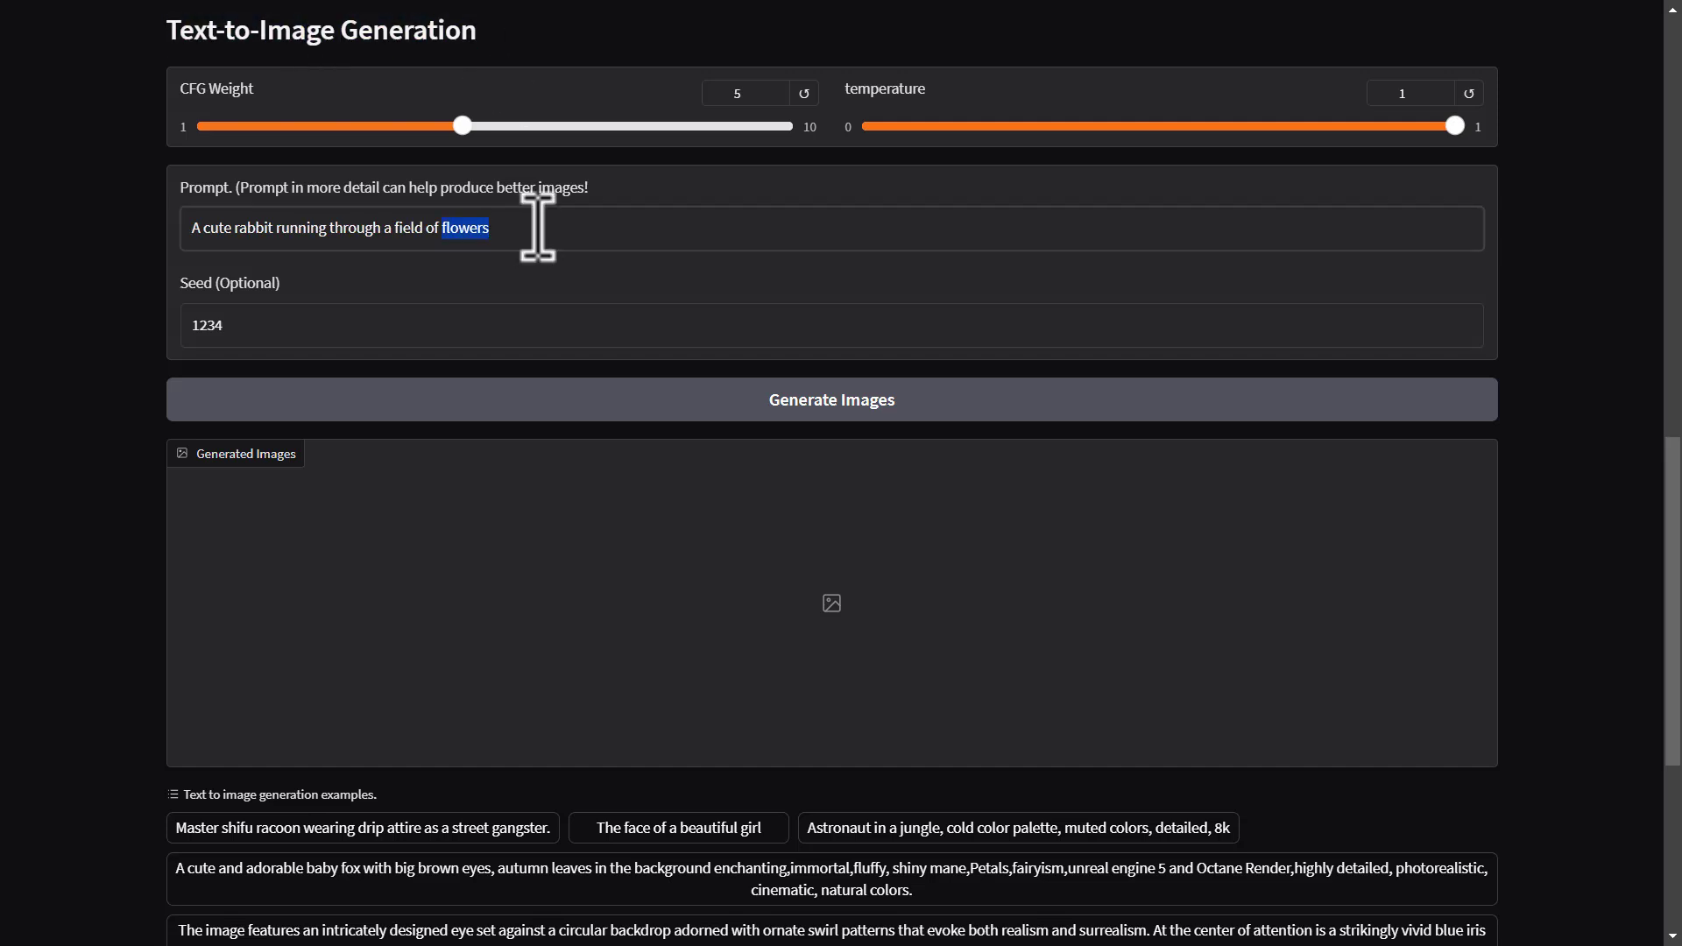
{"action": "triple_click", "coordinate": [540, 226]}
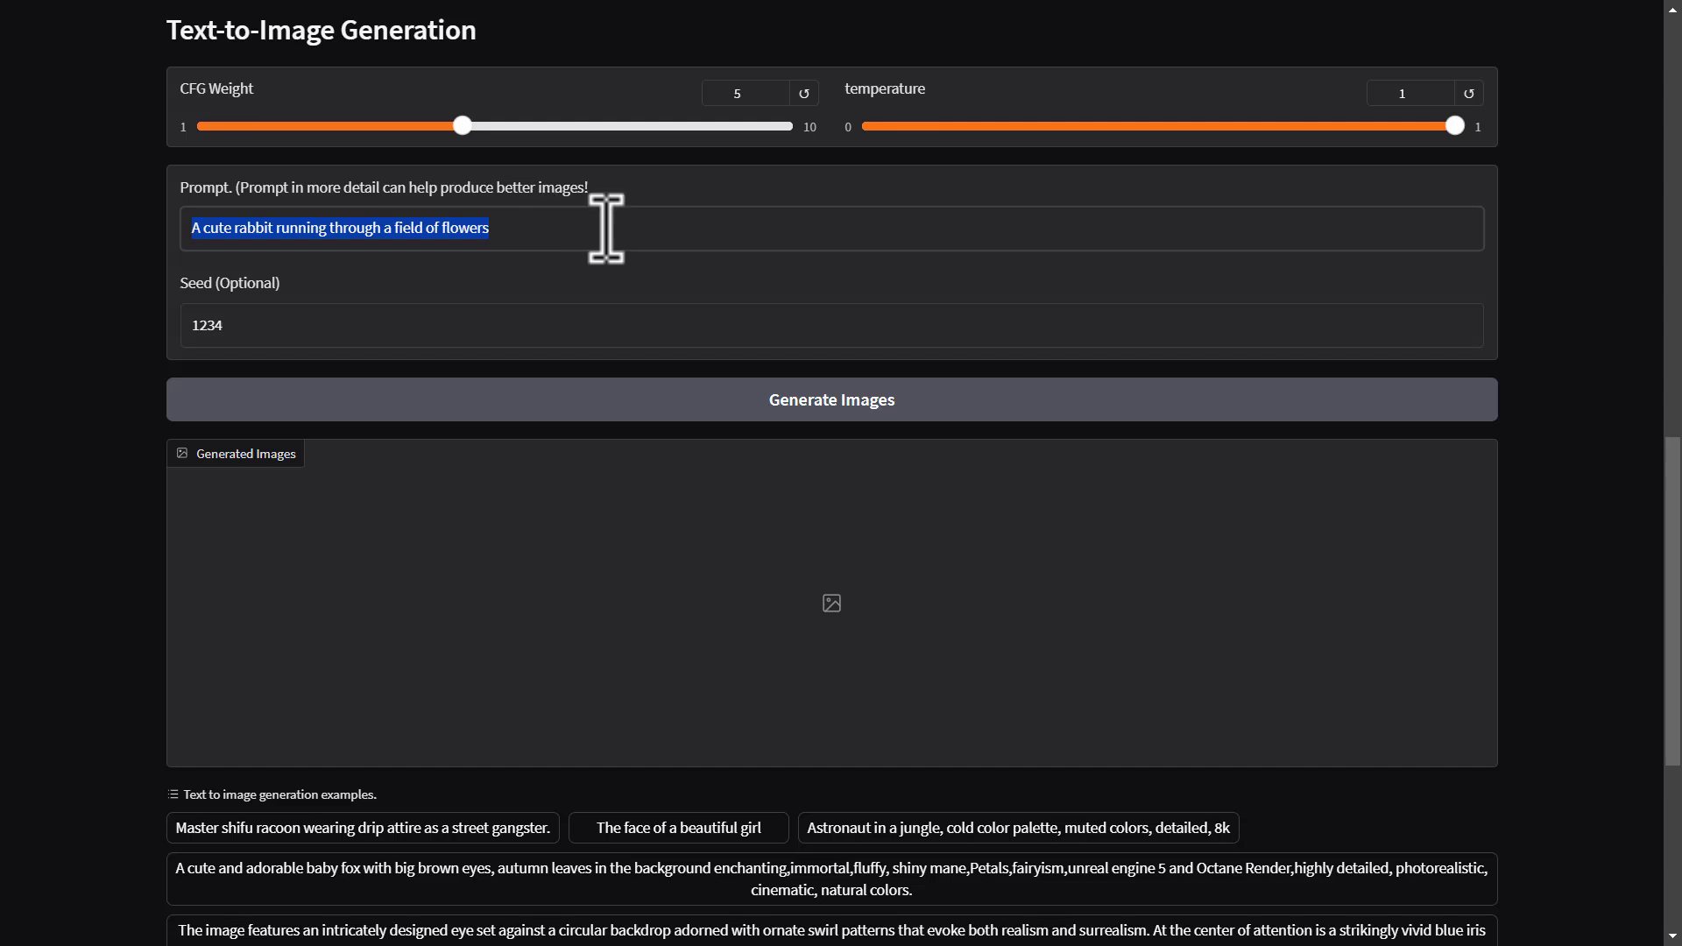
{"action": "left_click", "coordinate": [821, 404]}
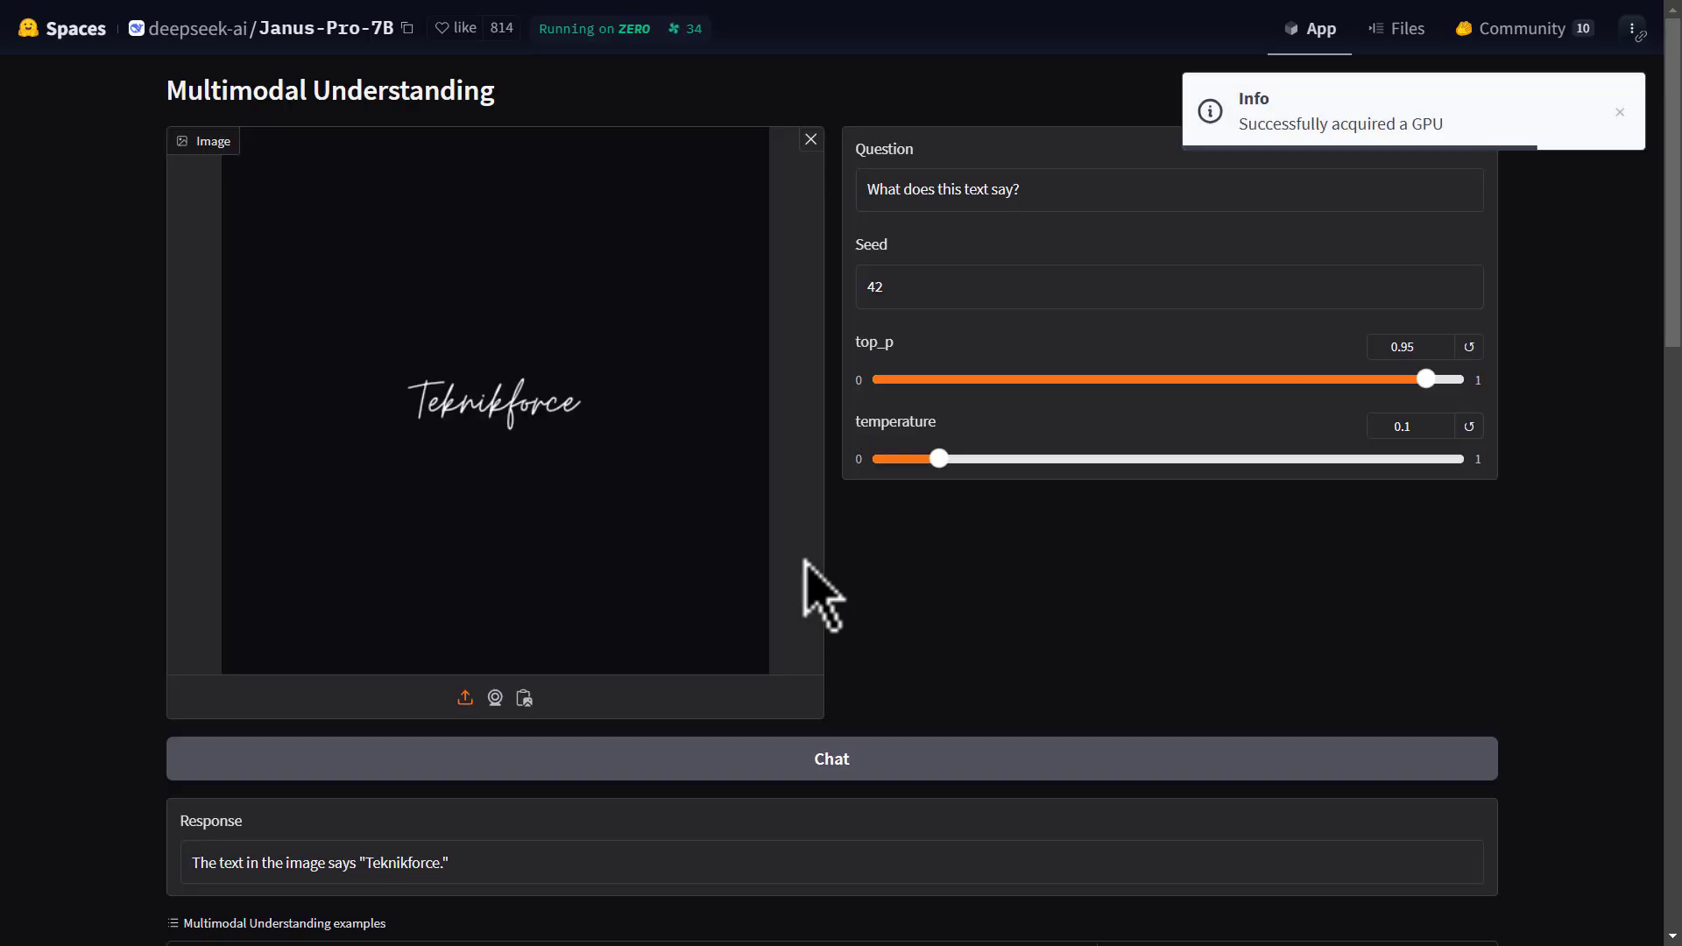
{"action": "scroll", "coordinate": [964, 612], "scroll_direction": "down", "scroll_amount": 2}
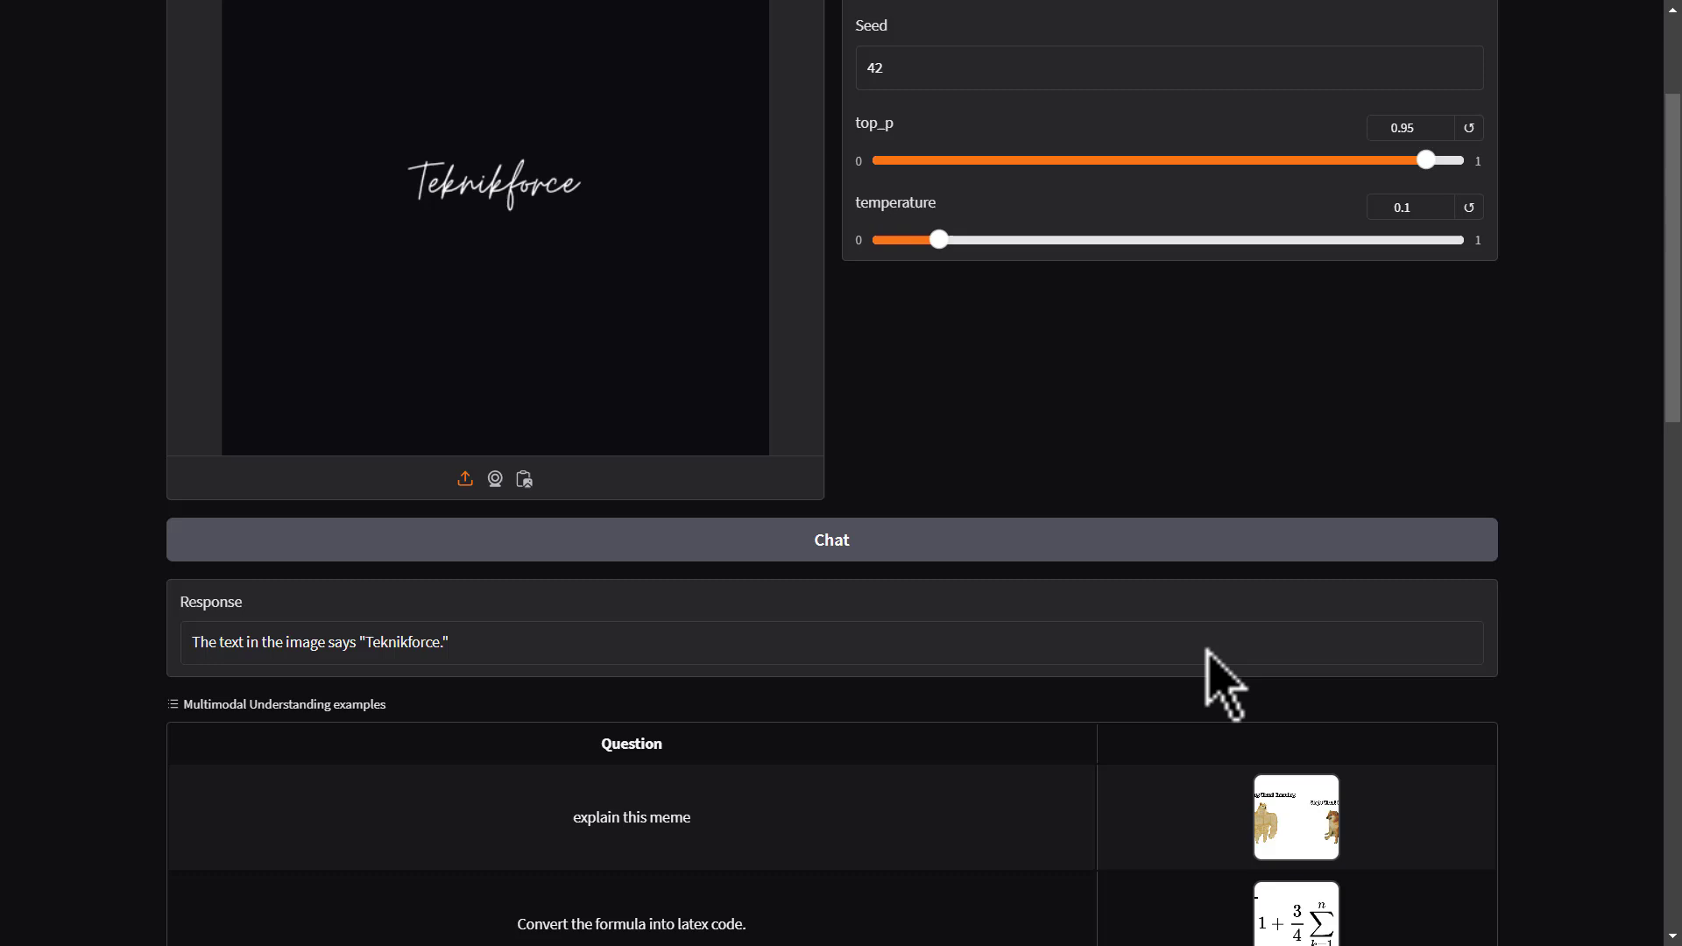
{"action": "scroll", "coordinate": [1276, 695], "scroll_direction": "down", "scroll_amount": 2}
{"action": "scroll", "coordinate": [1587, 705], "scroll_direction": "down", "scroll_amount": 3}
{"action": "scroll", "coordinate": [1576, 679], "scroll_direction": "down", "scroll_amount": 4}
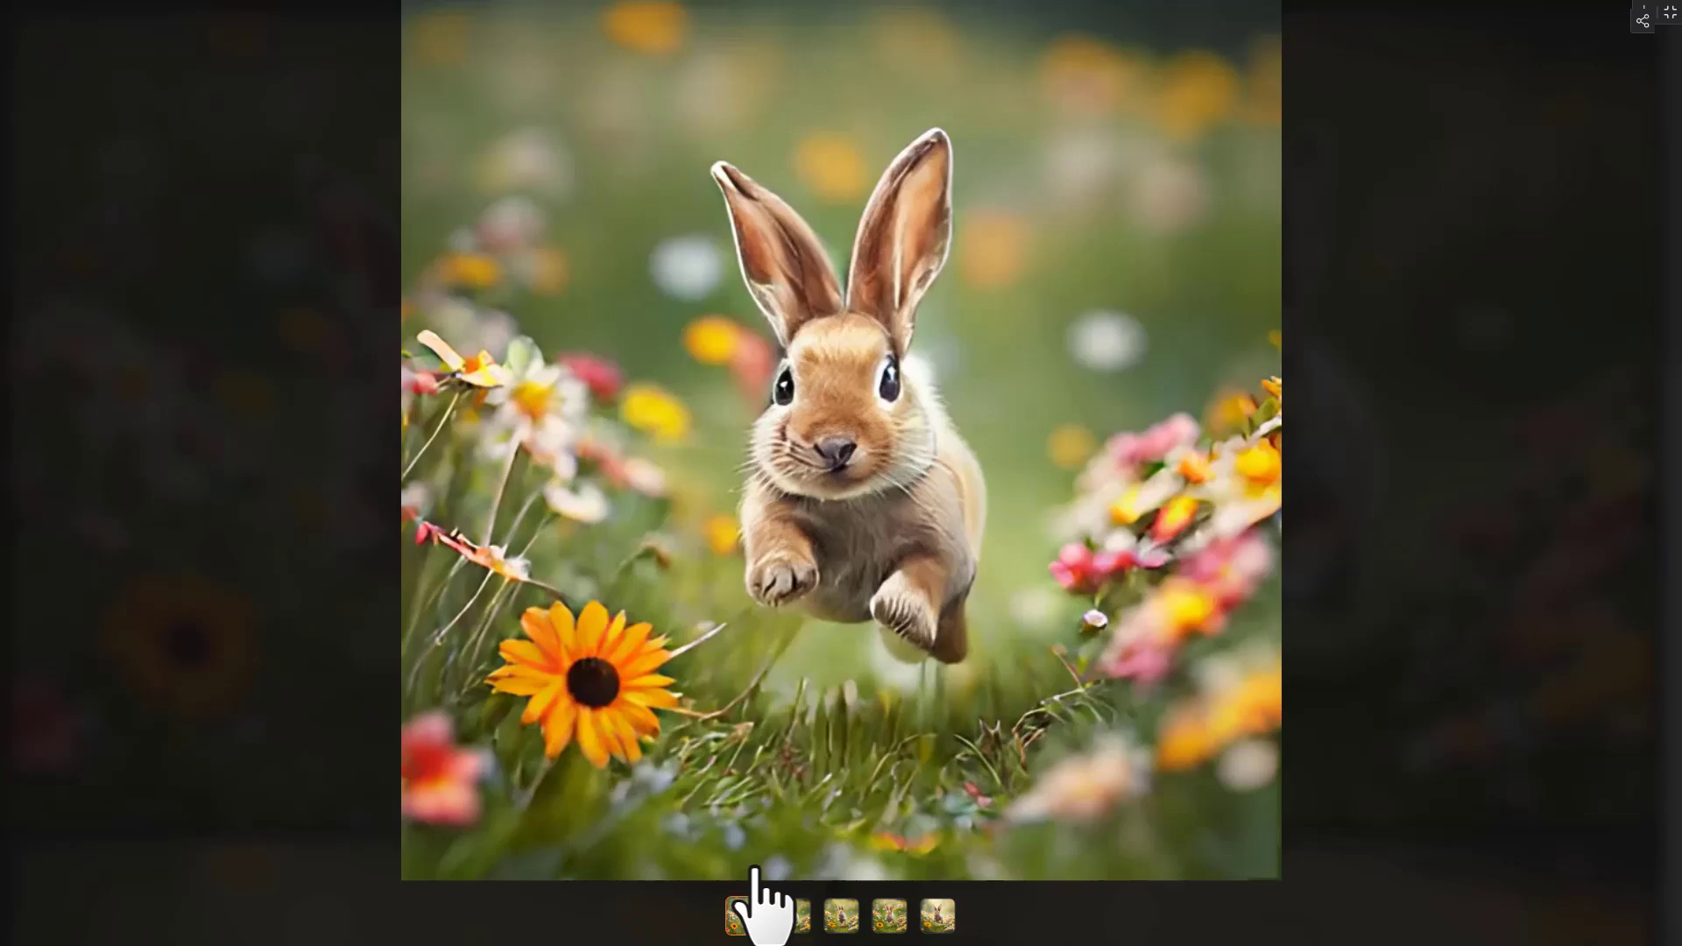
View the second and third rabbit variations in the full-screen viewer.
{"action": "left_click", "coordinate": [792, 915]}
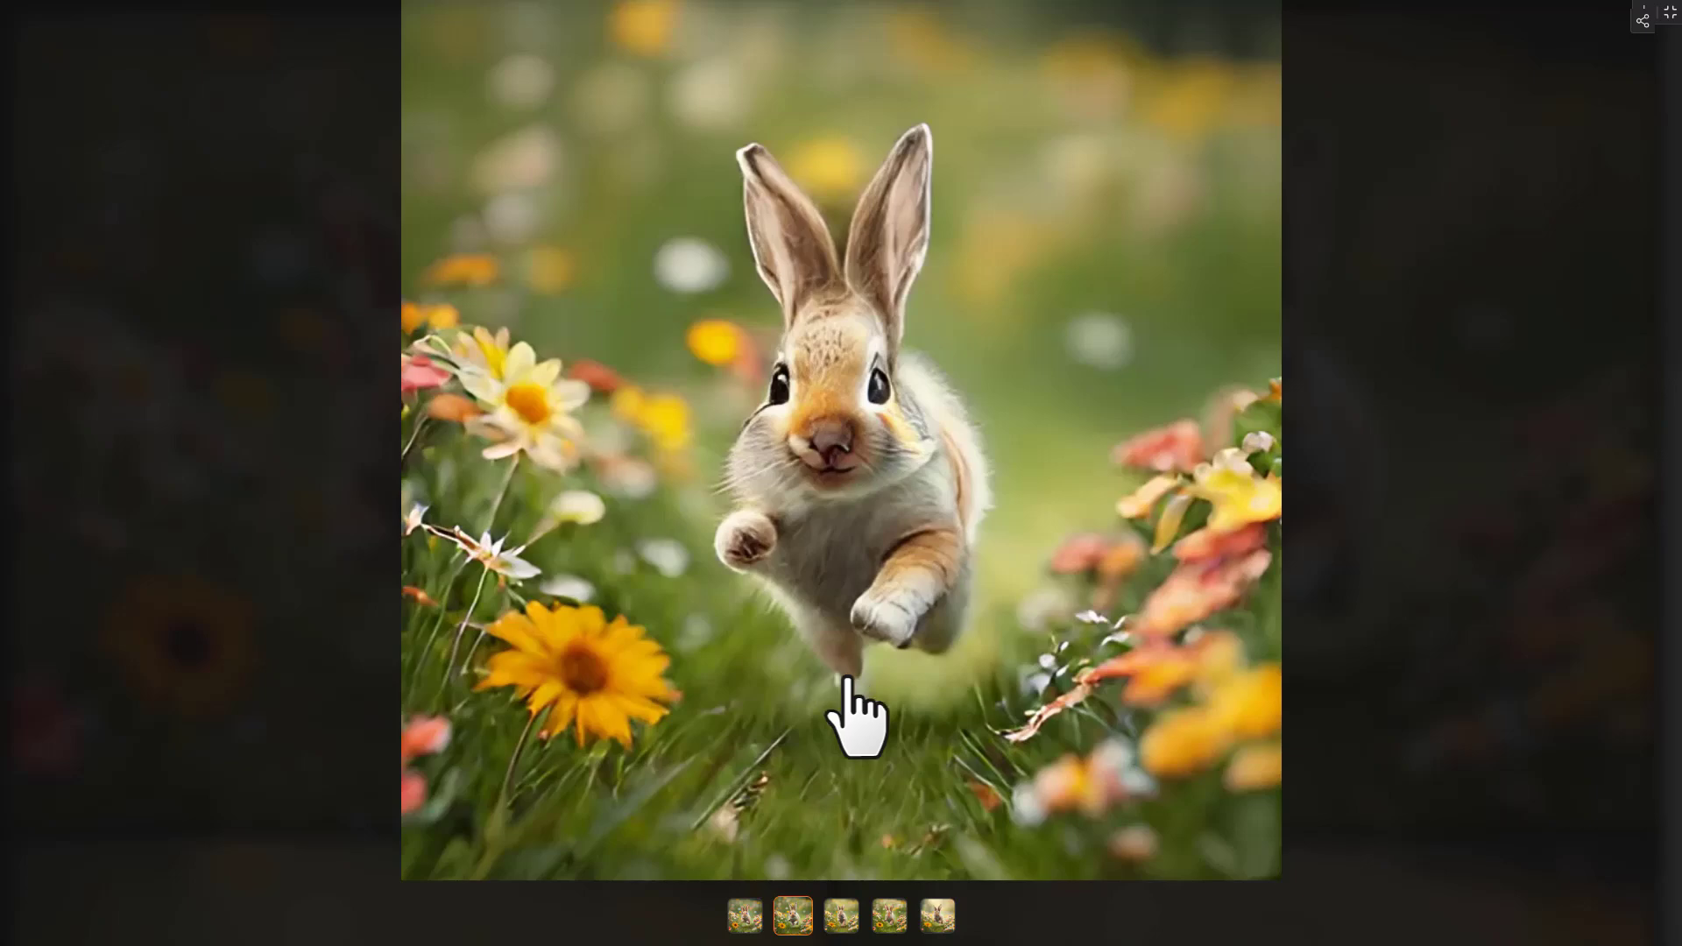
{"action": "left_click", "coordinate": [849, 918]}
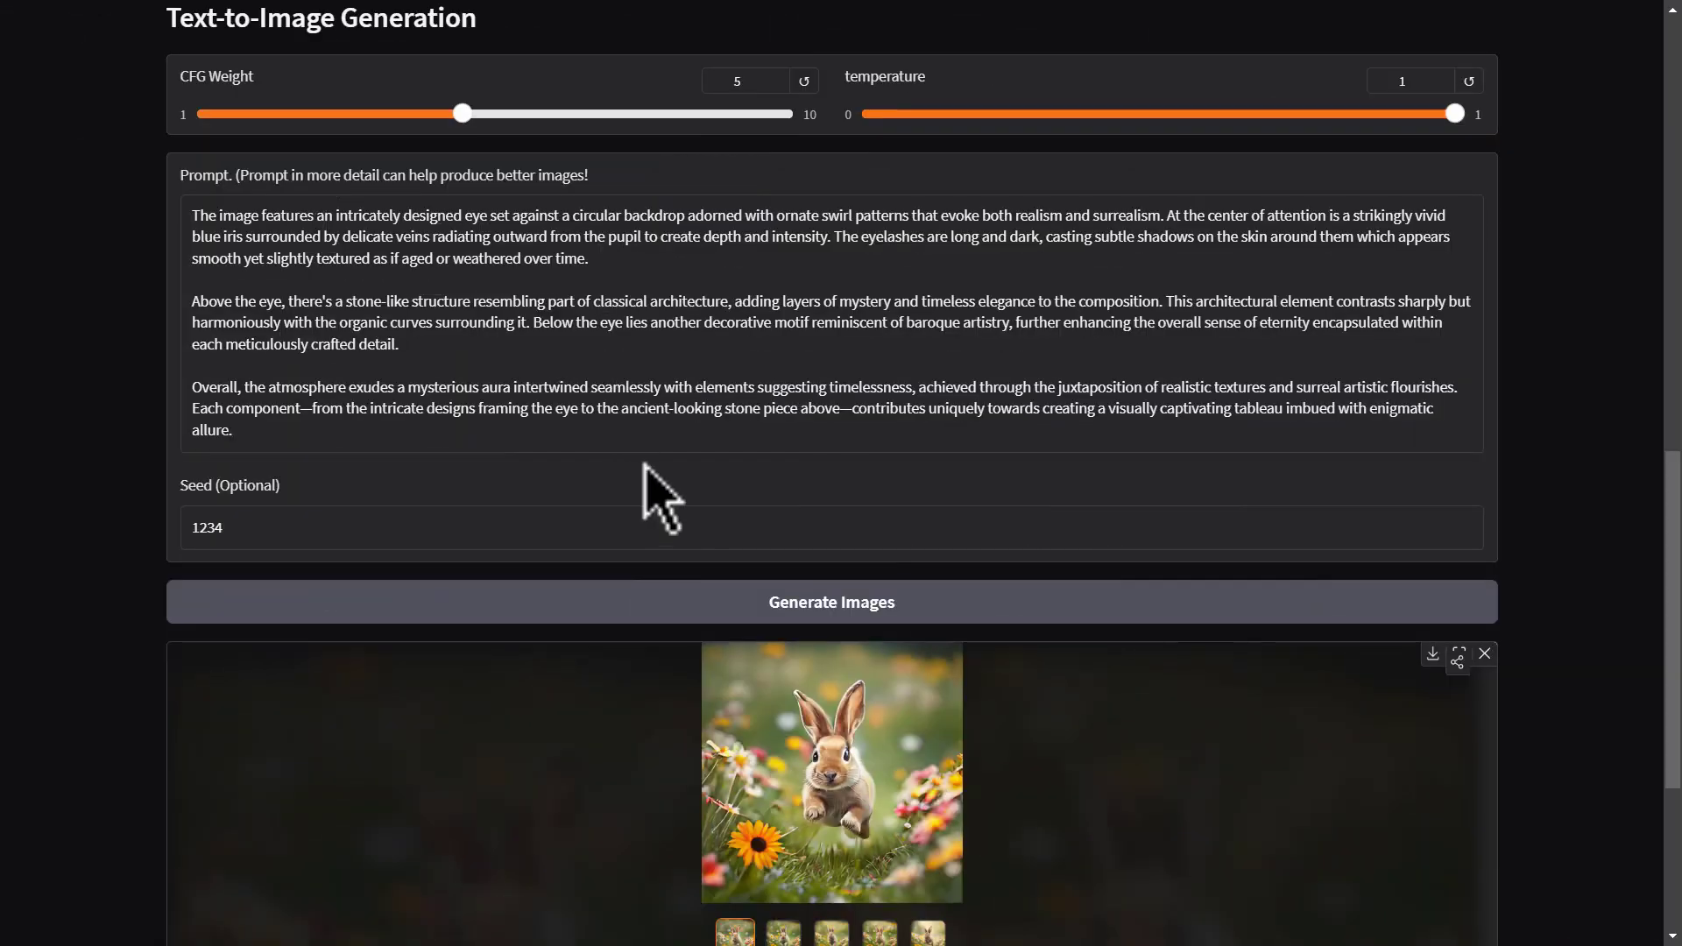
Generate images from the ornate blue-irised eye prompt with seed 1234.
{"action": "left_click", "coordinate": [834, 618]}
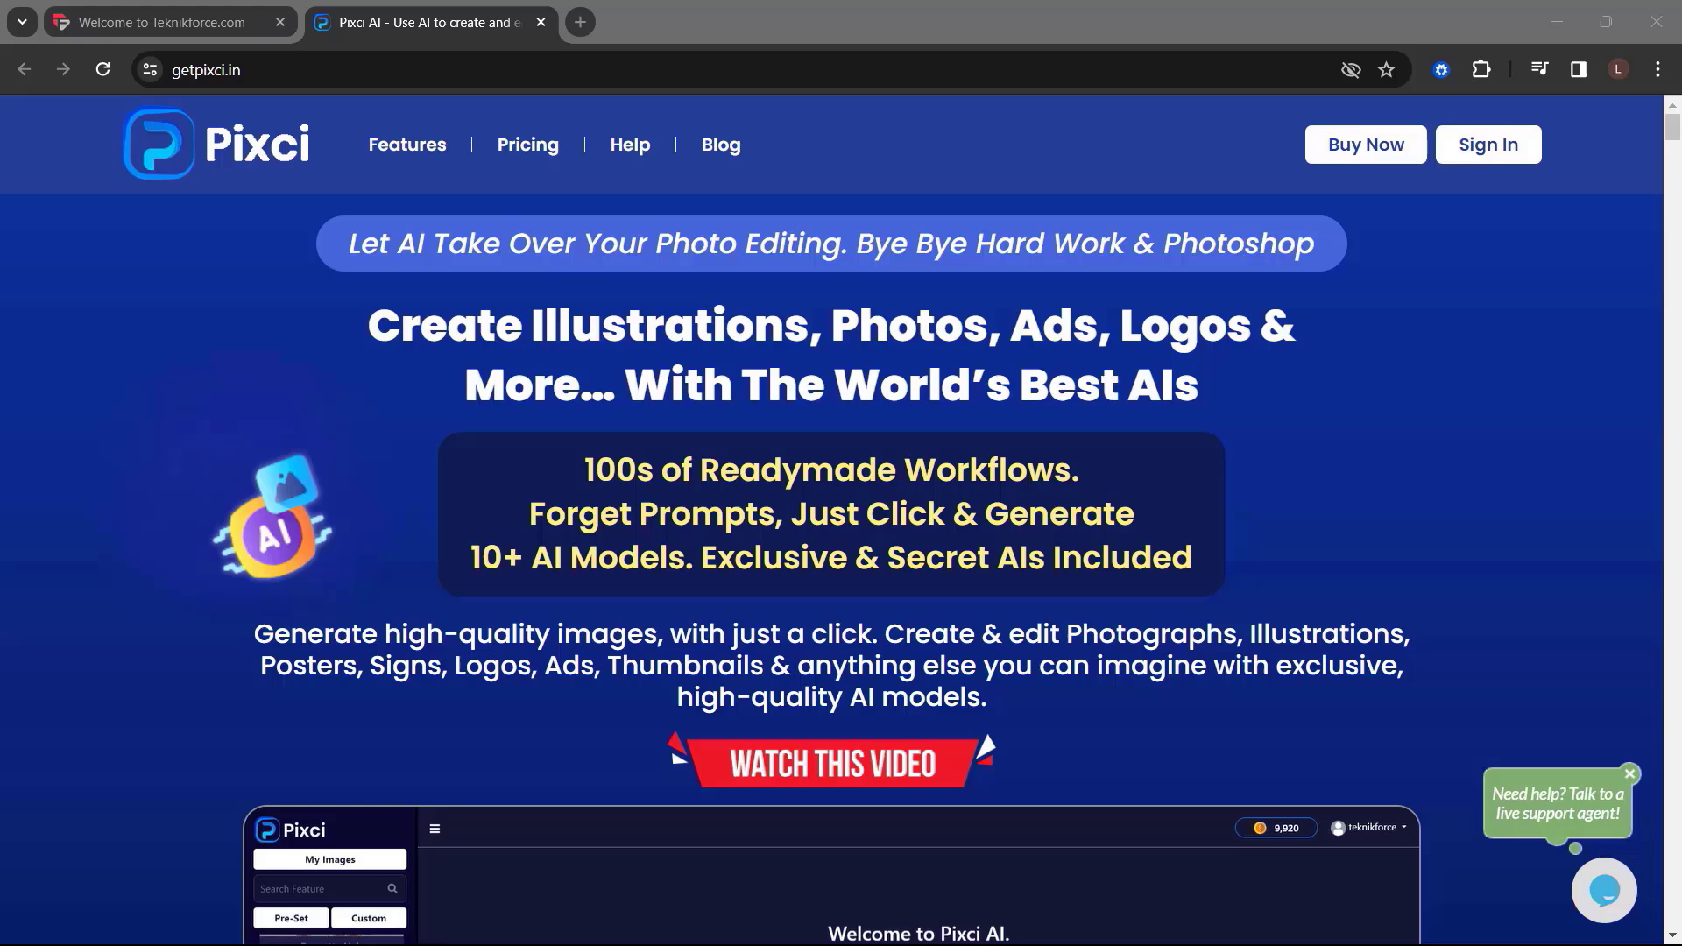
Scroll the getpixci.in homepage past the hero banner to 'Unleash The Creative Imagination of AI'.
{"action": "scroll", "coordinate": [832, 569], "scroll_direction": "down", "scroll_amount": 10}
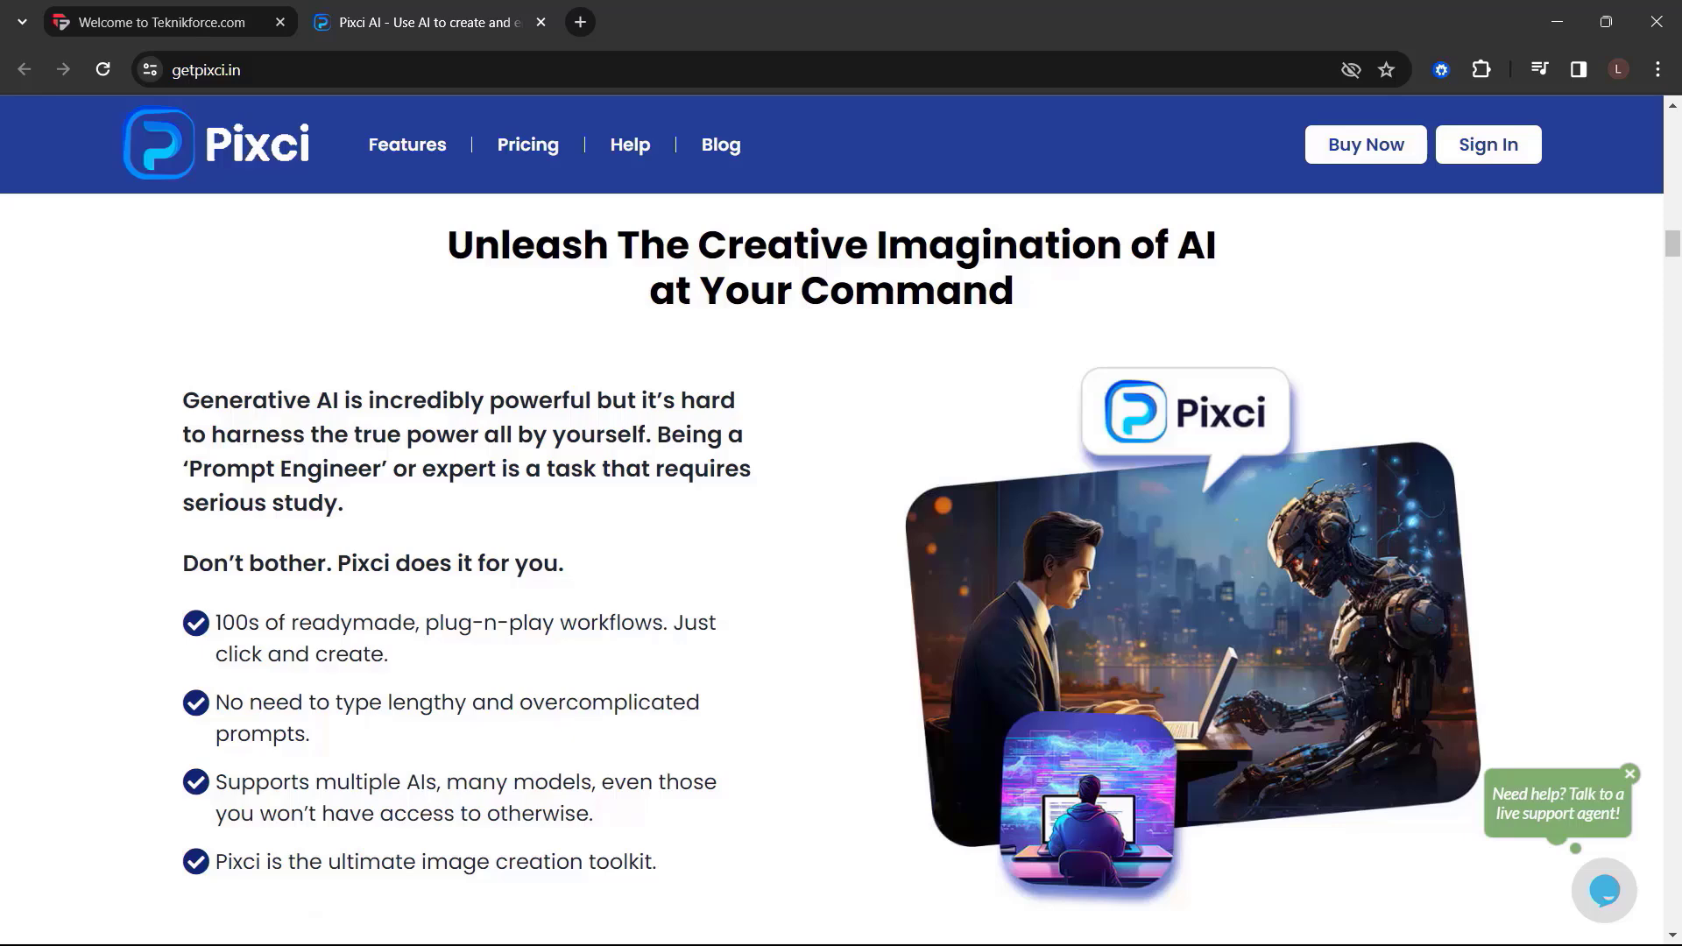
Scroll through Pixci's logo, library, download, background-removal and upscale feature sections.
{"action": "scroll", "coordinate": [832, 569], "scroll_direction": "down", "scroll_amount": 5}
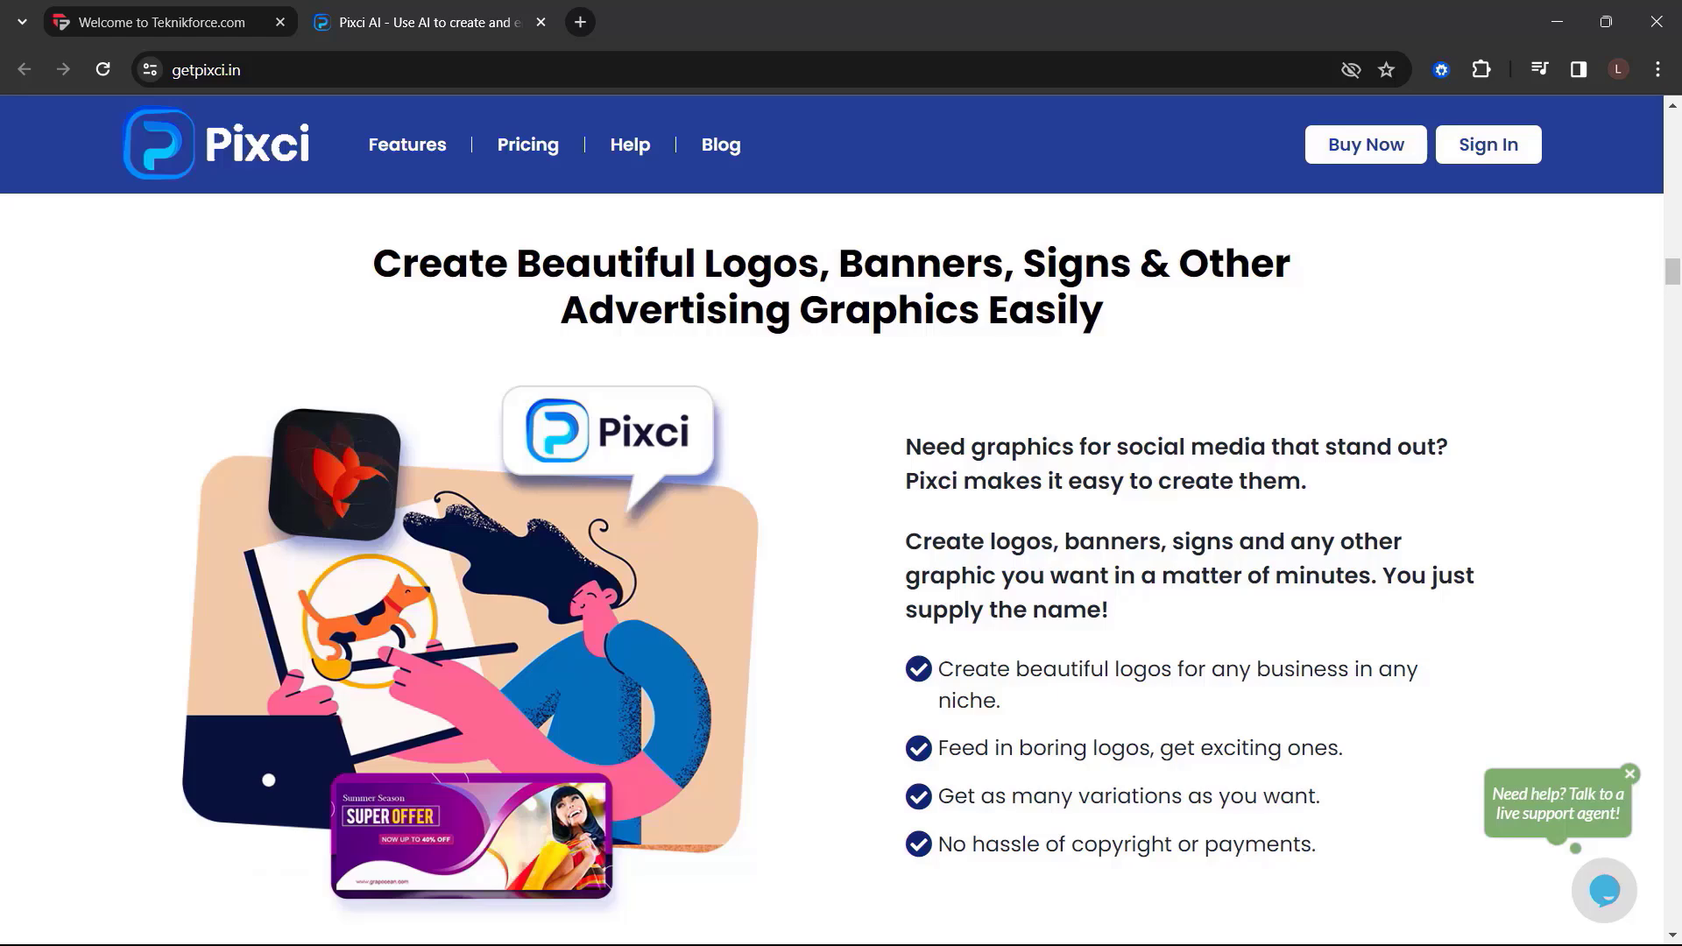
{"action": "scroll", "coordinate": [832, 560], "scroll_direction": "down", "scroll_amount": 8}
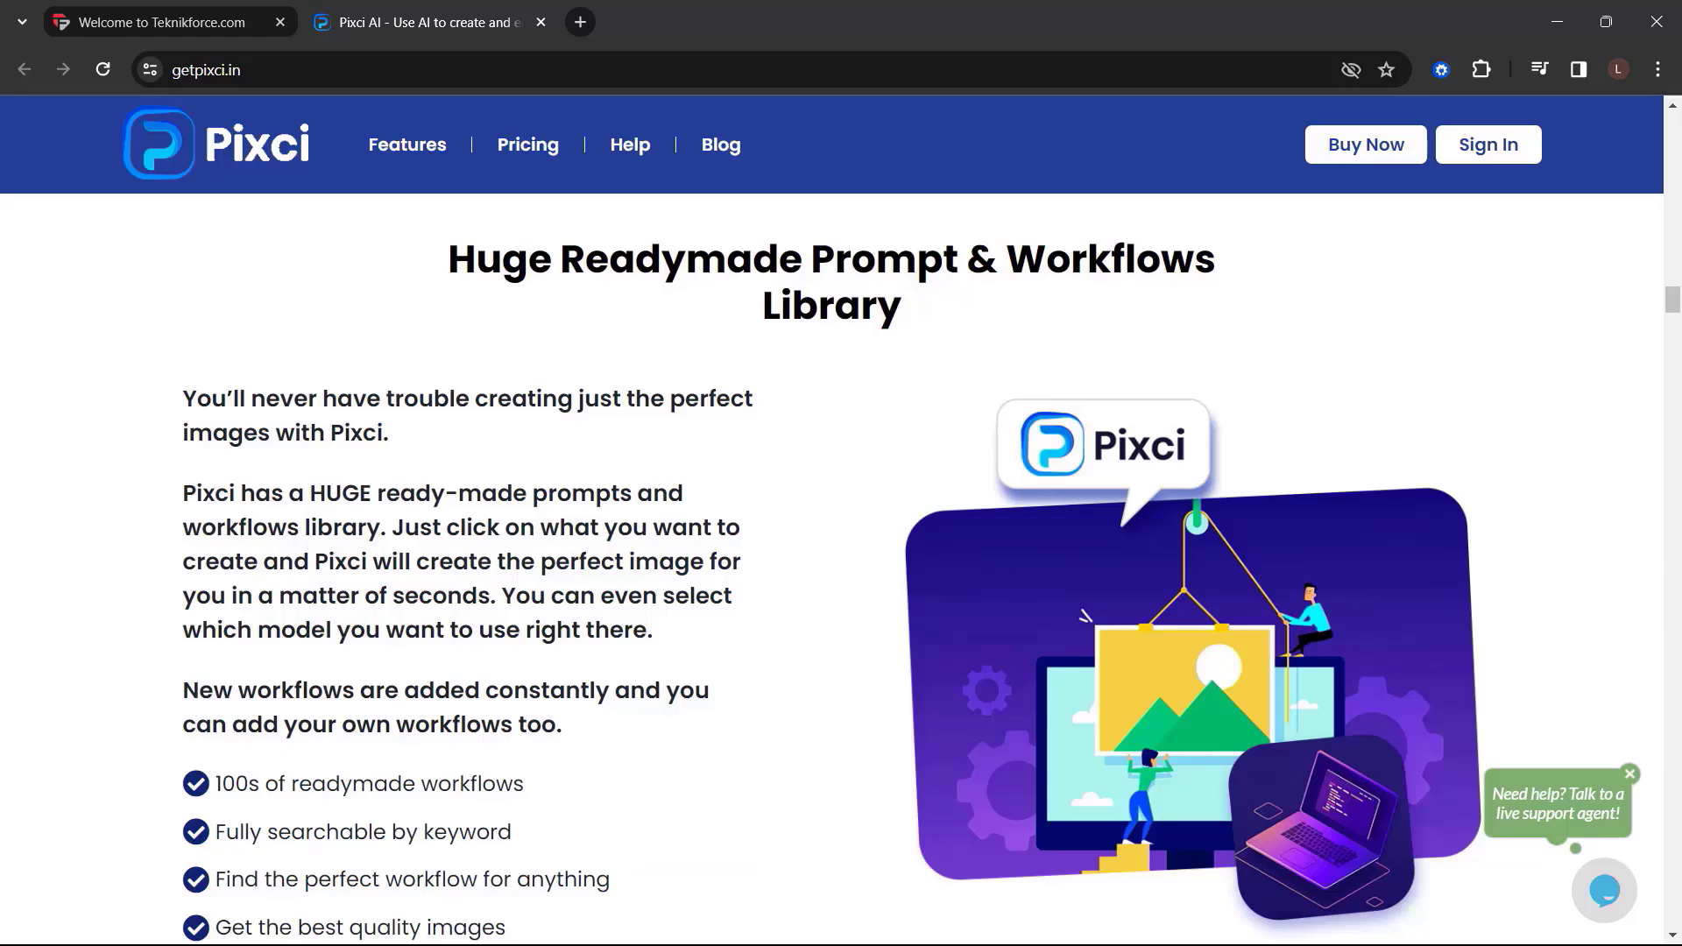
{"action": "scroll", "coordinate": [832, 561], "scroll_direction": "down", "scroll_amount": 8}
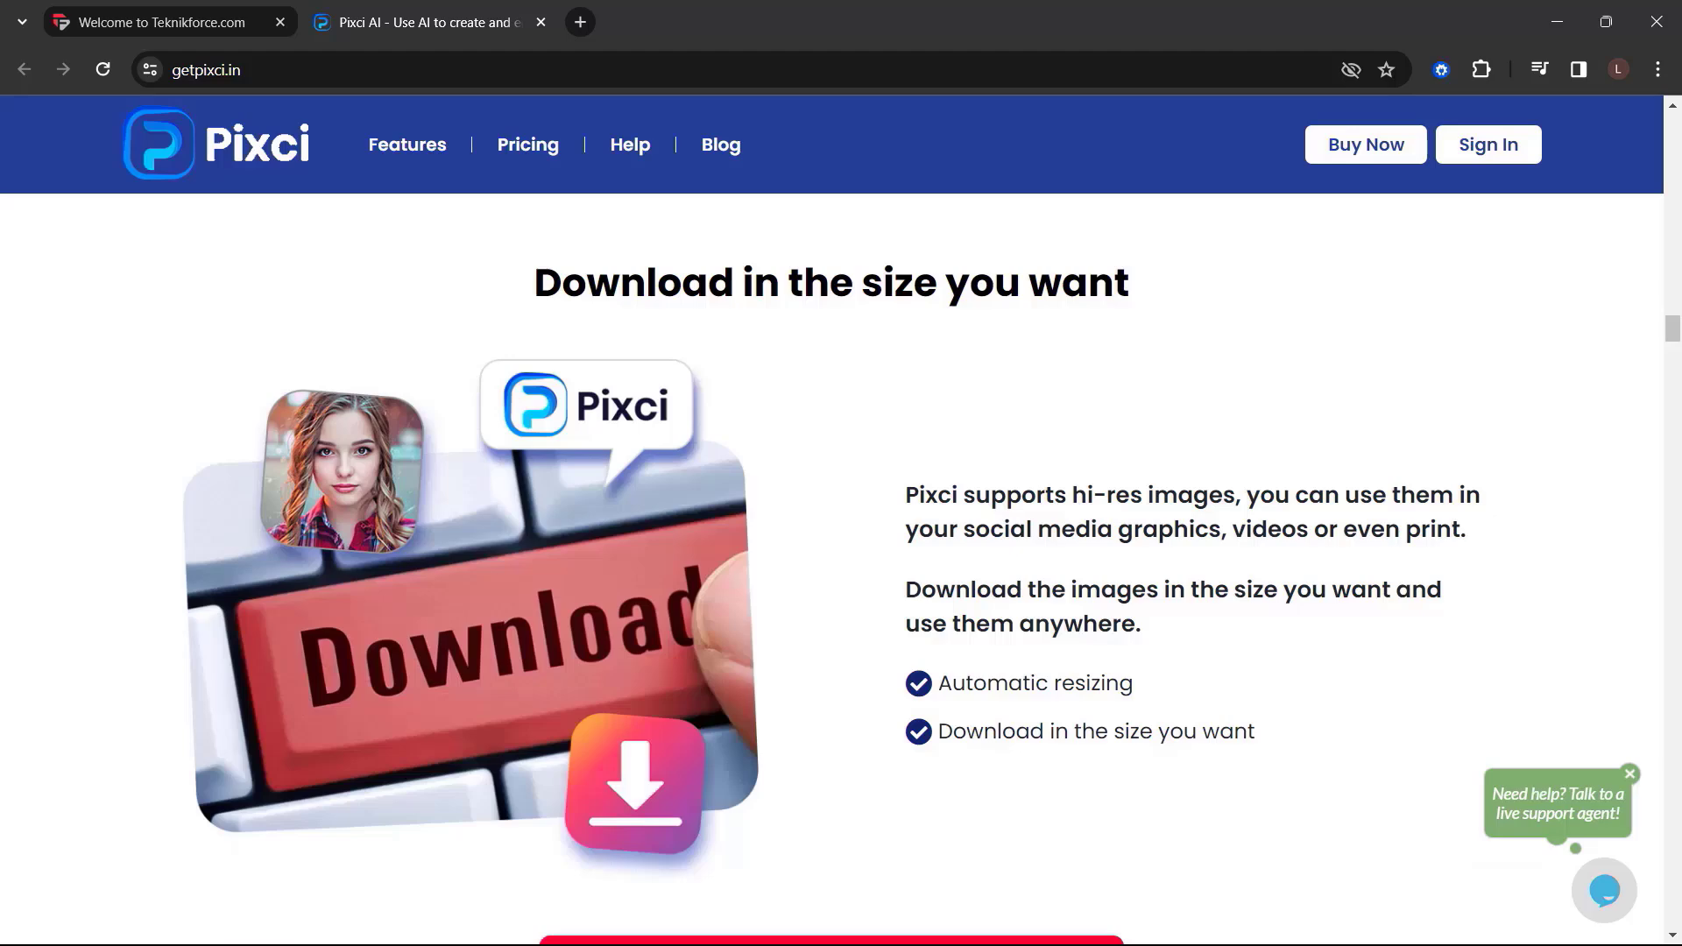
{"action": "scroll", "coordinate": [832, 570], "scroll_direction": "down", "scroll_amount": 8}
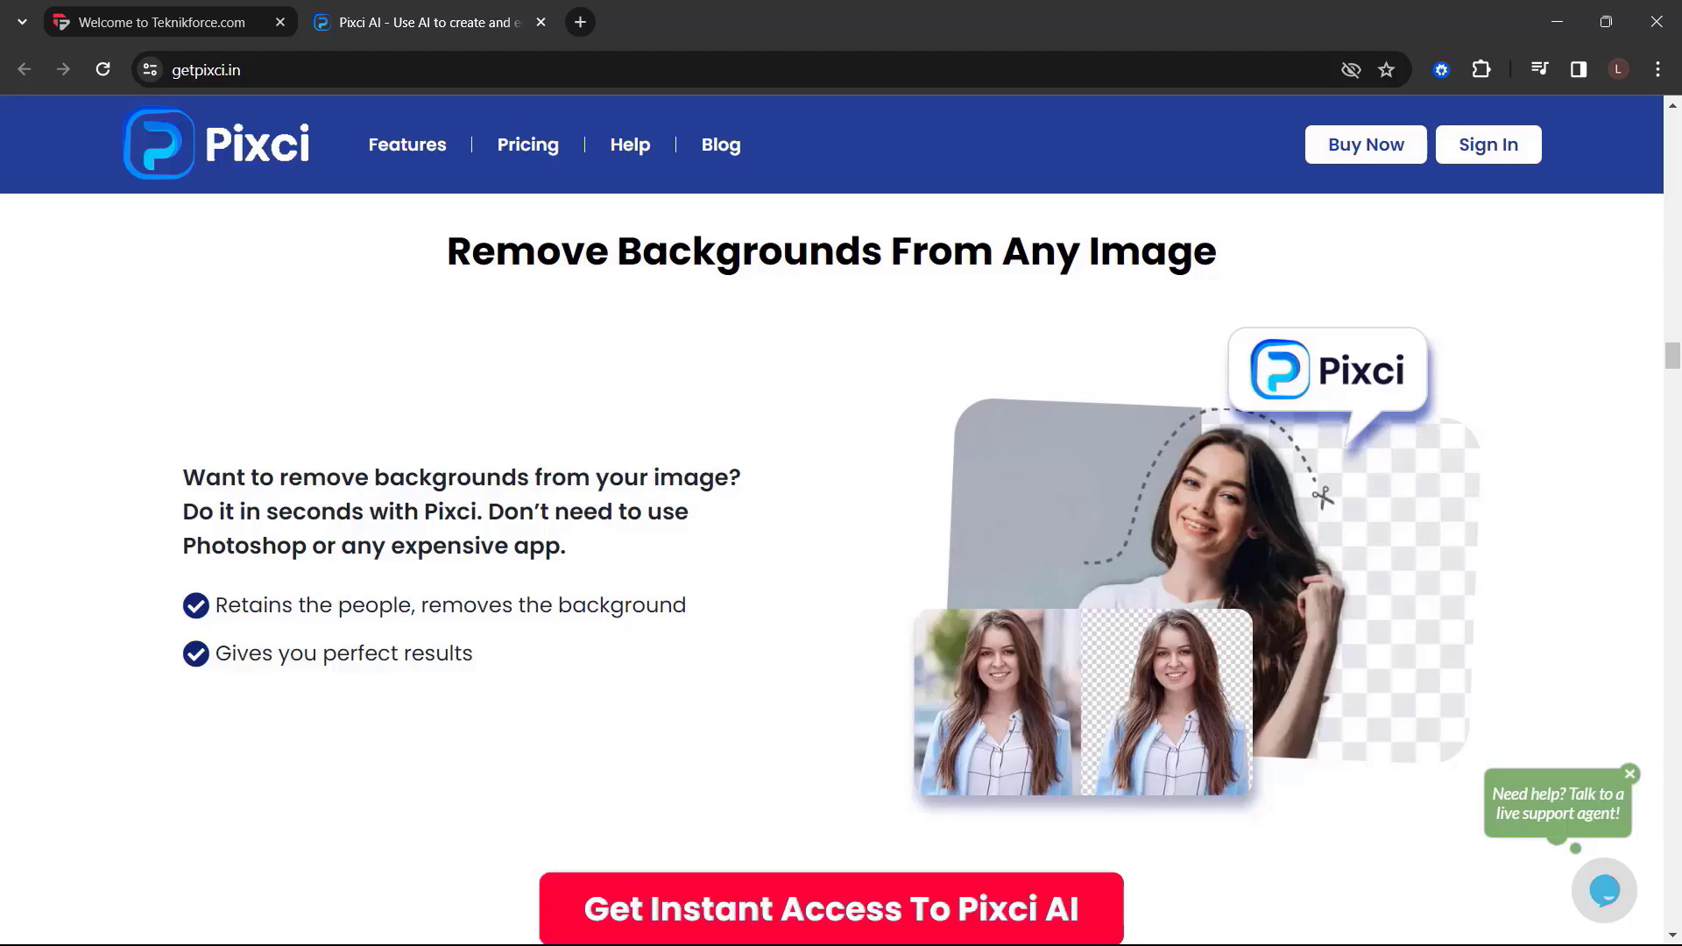
{"action": "scroll", "coordinate": [833, 569], "scroll_direction": "down", "scroll_amount": 8}
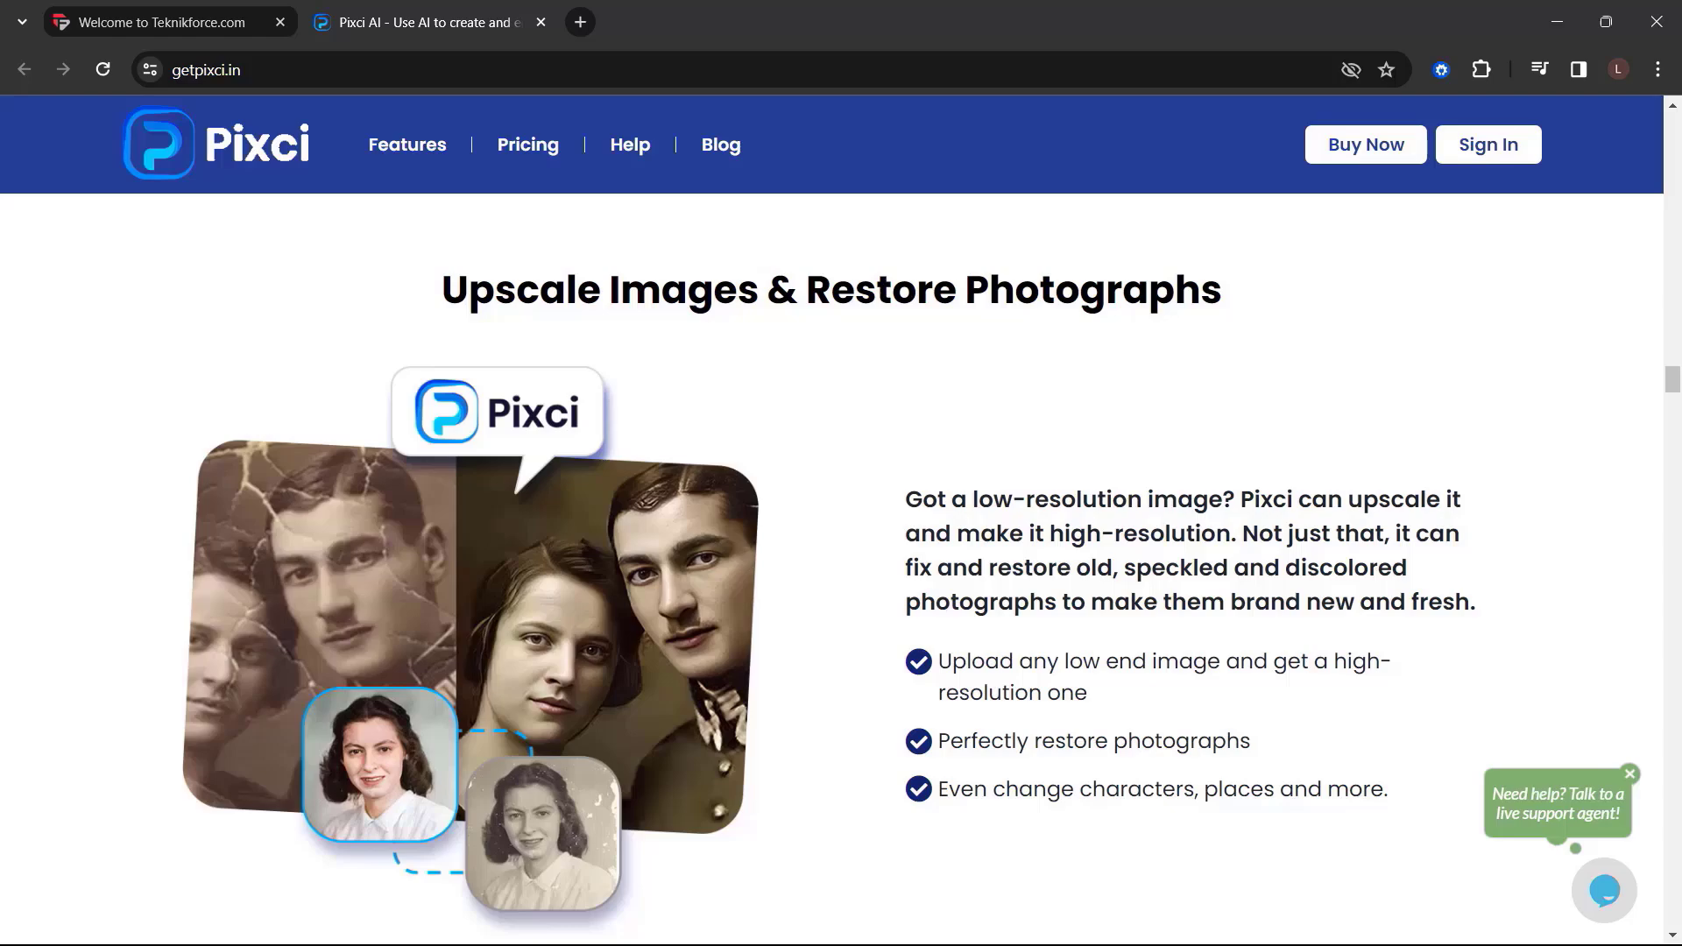
Scroll down the Pixci homepage past the workload cards to the 'Pixci AI Is Powerful & Easy To Use' gallery section.
{"action": "scroll", "coordinate": [841, 526], "scroll_direction": "down", "scroll_amount": 8}
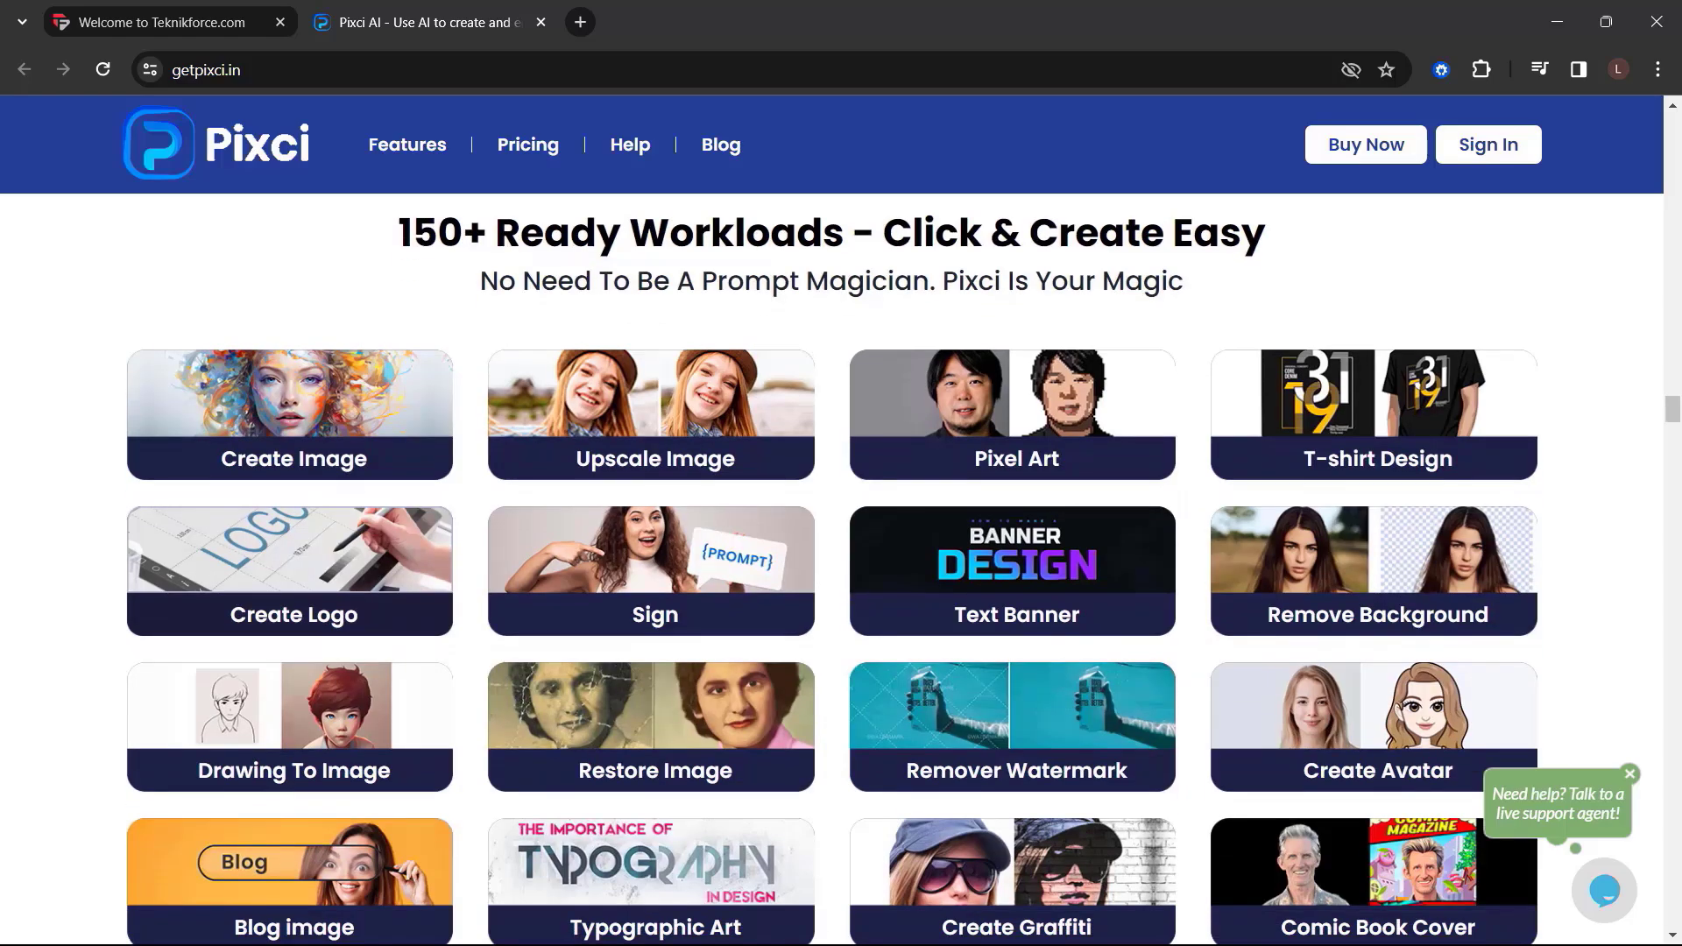
{"action": "scroll", "coordinate": [840, 561], "scroll_direction": "down", "scroll_amount": 1}
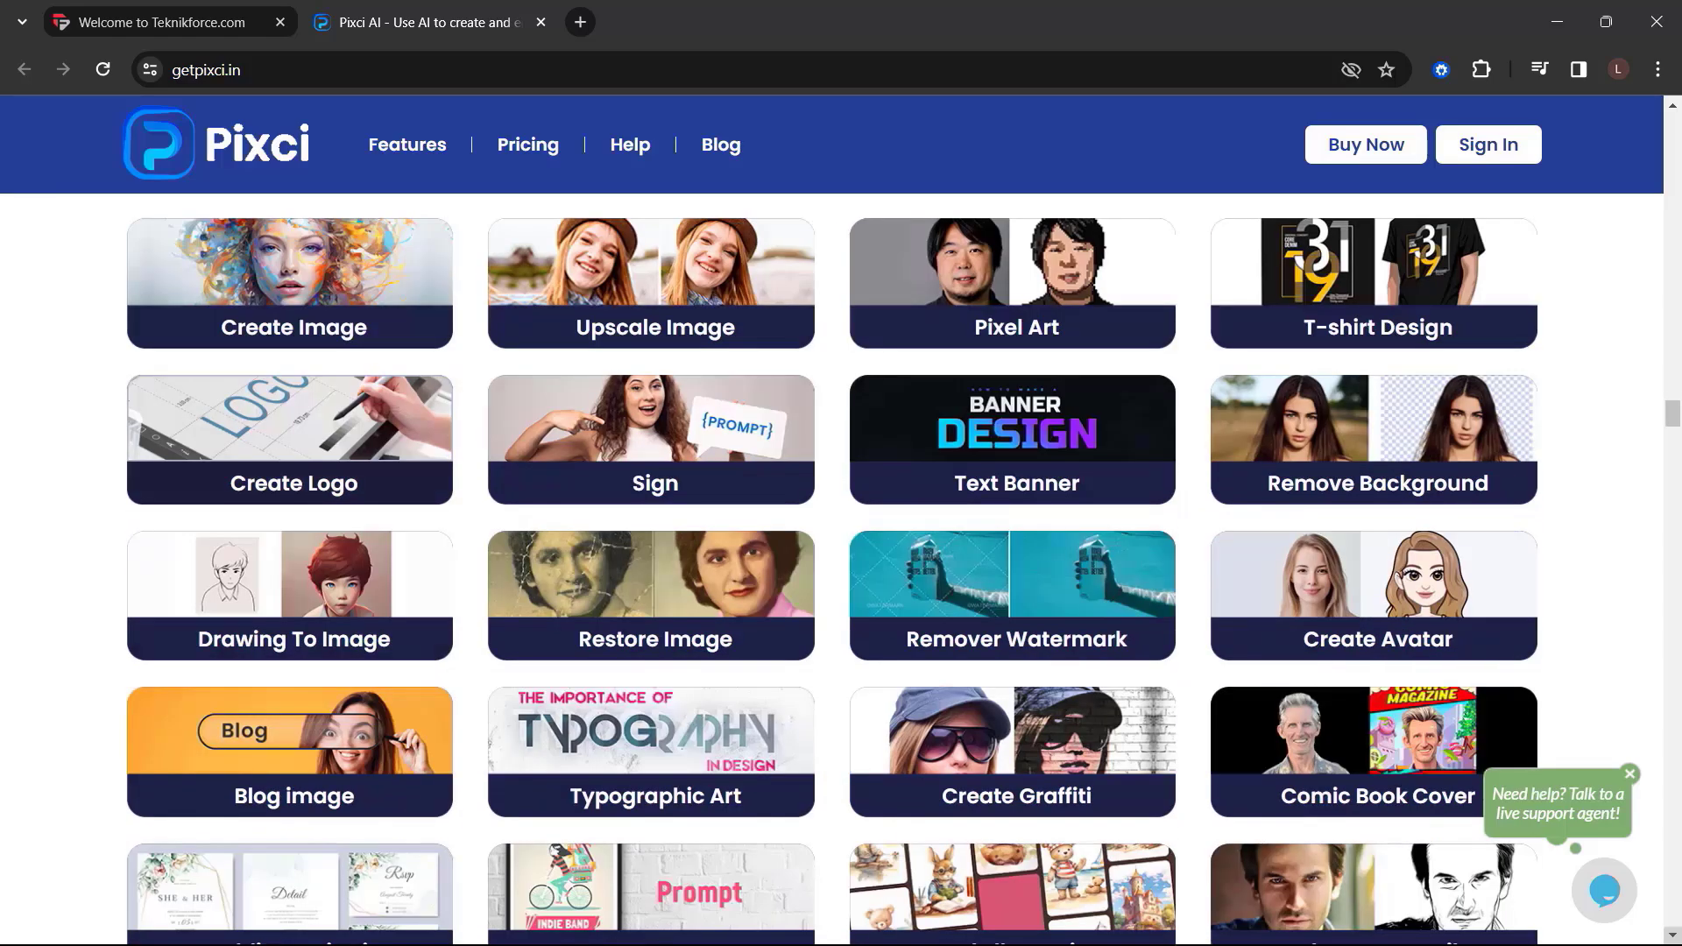
{"action": "scroll", "coordinate": [841, 570], "scroll_direction": "down", "scroll_amount": 5}
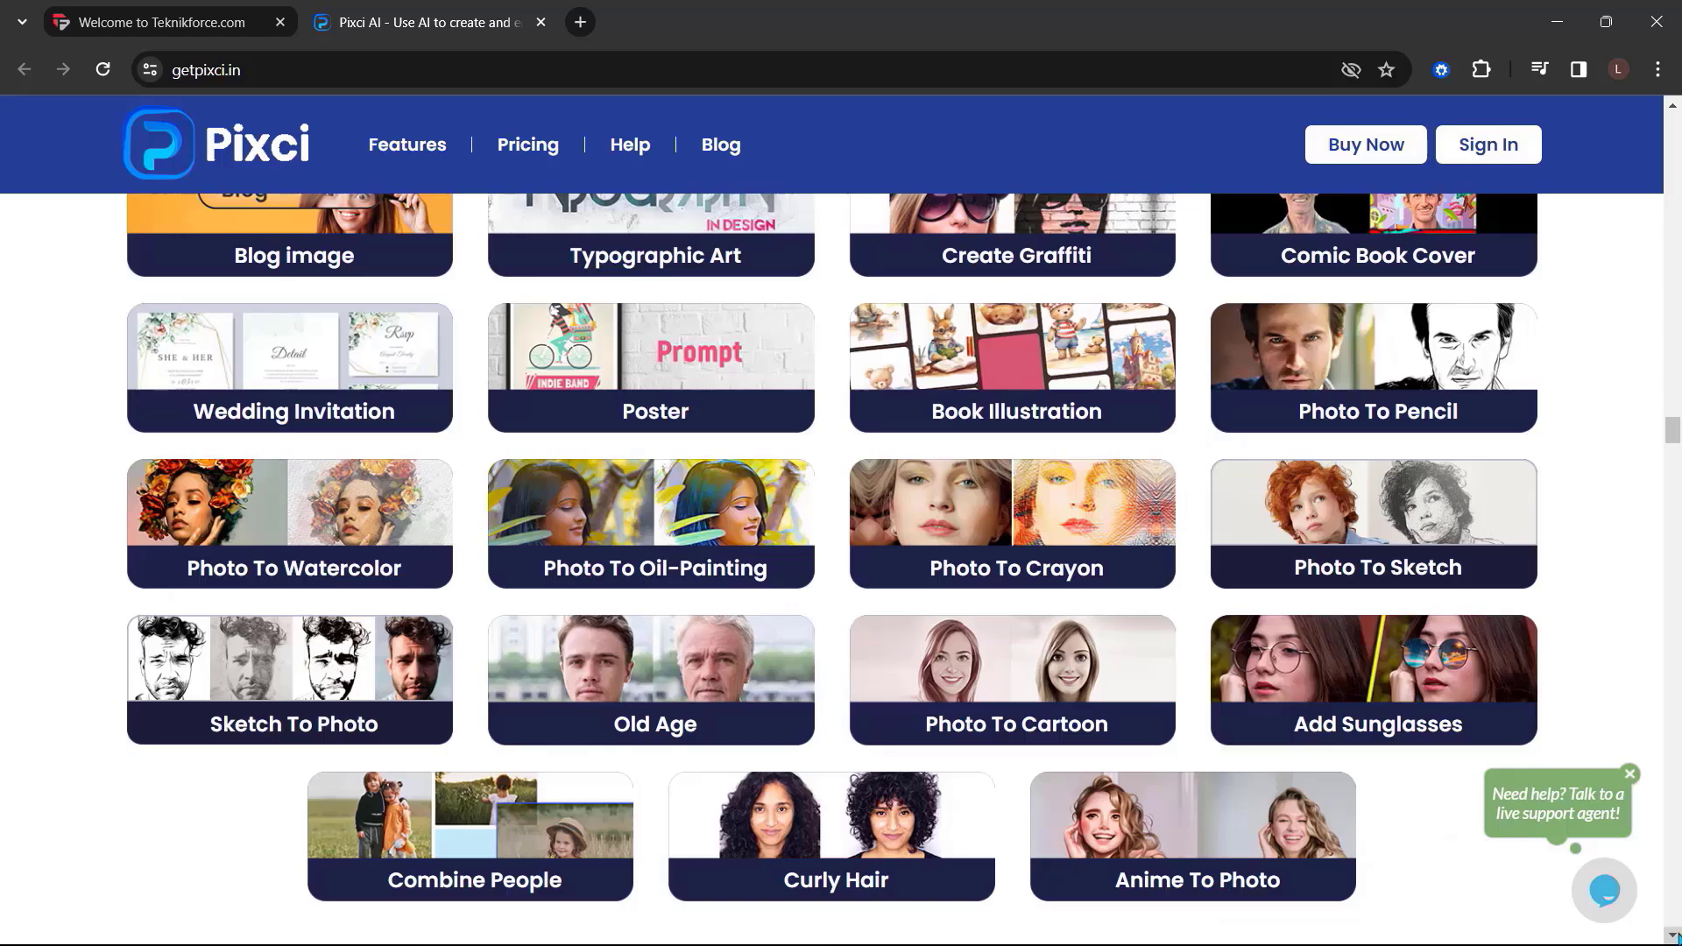
{"action": "scroll", "coordinate": [840, 569], "scroll_direction": "up", "scroll_amount": 1}
{"action": "scroll", "coordinate": [841, 569], "scroll_direction": "down", "scroll_amount": 5}
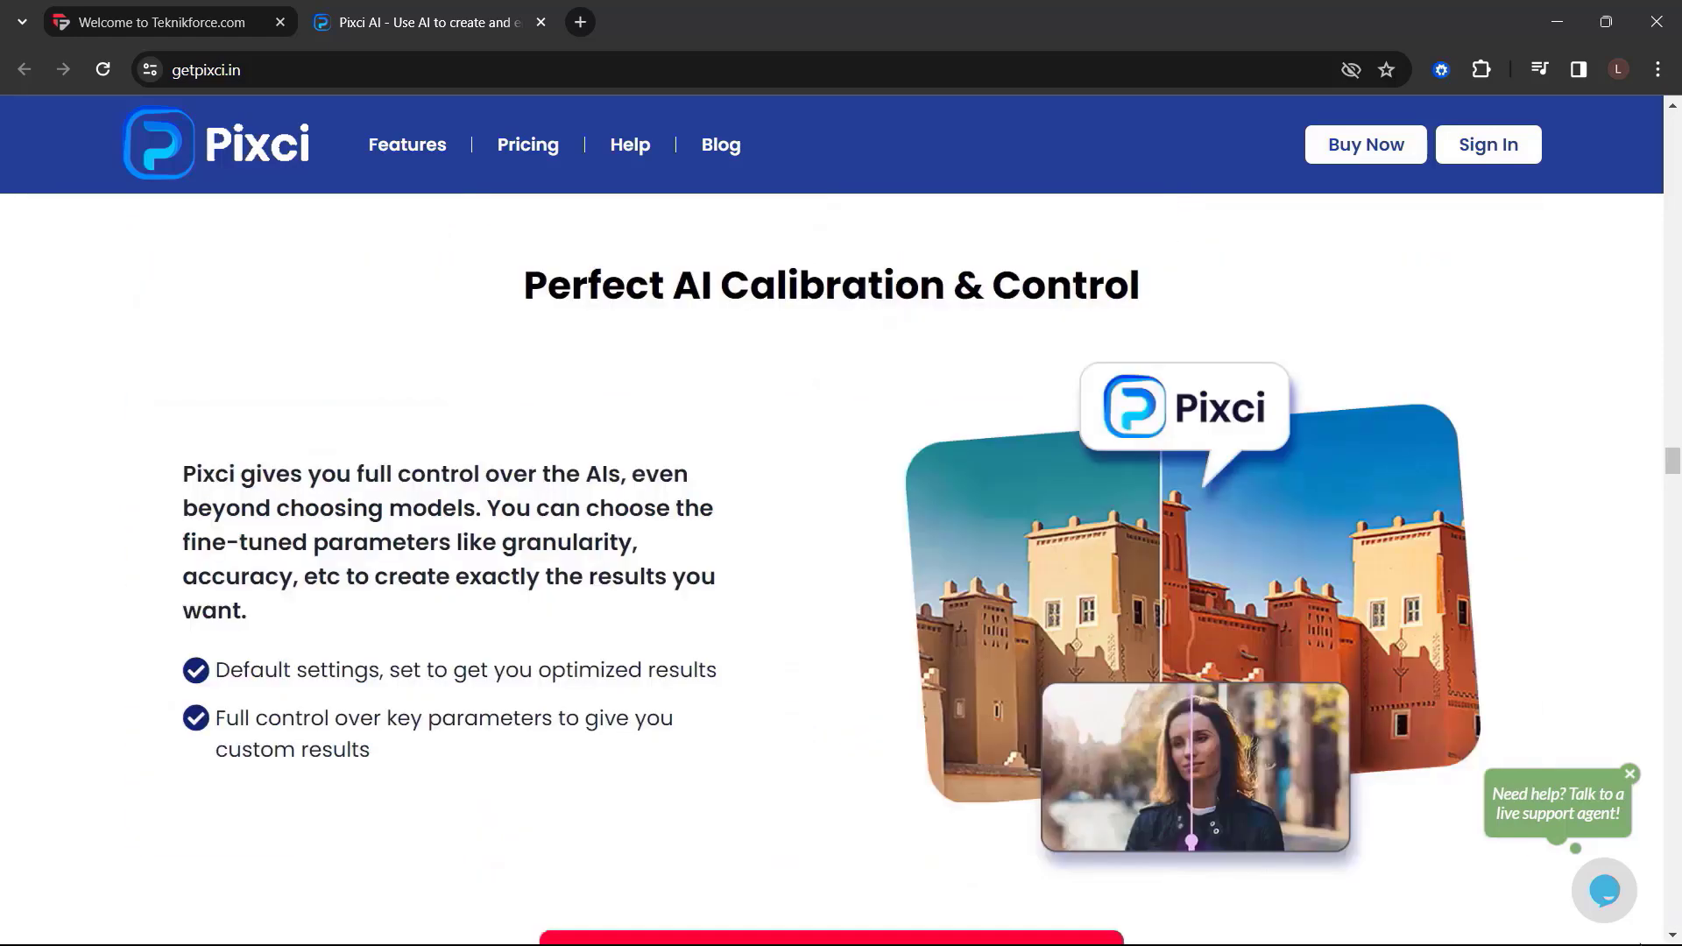
{"action": "scroll", "coordinate": [840, 569], "scroll_direction": "down", "scroll_amount": 7}
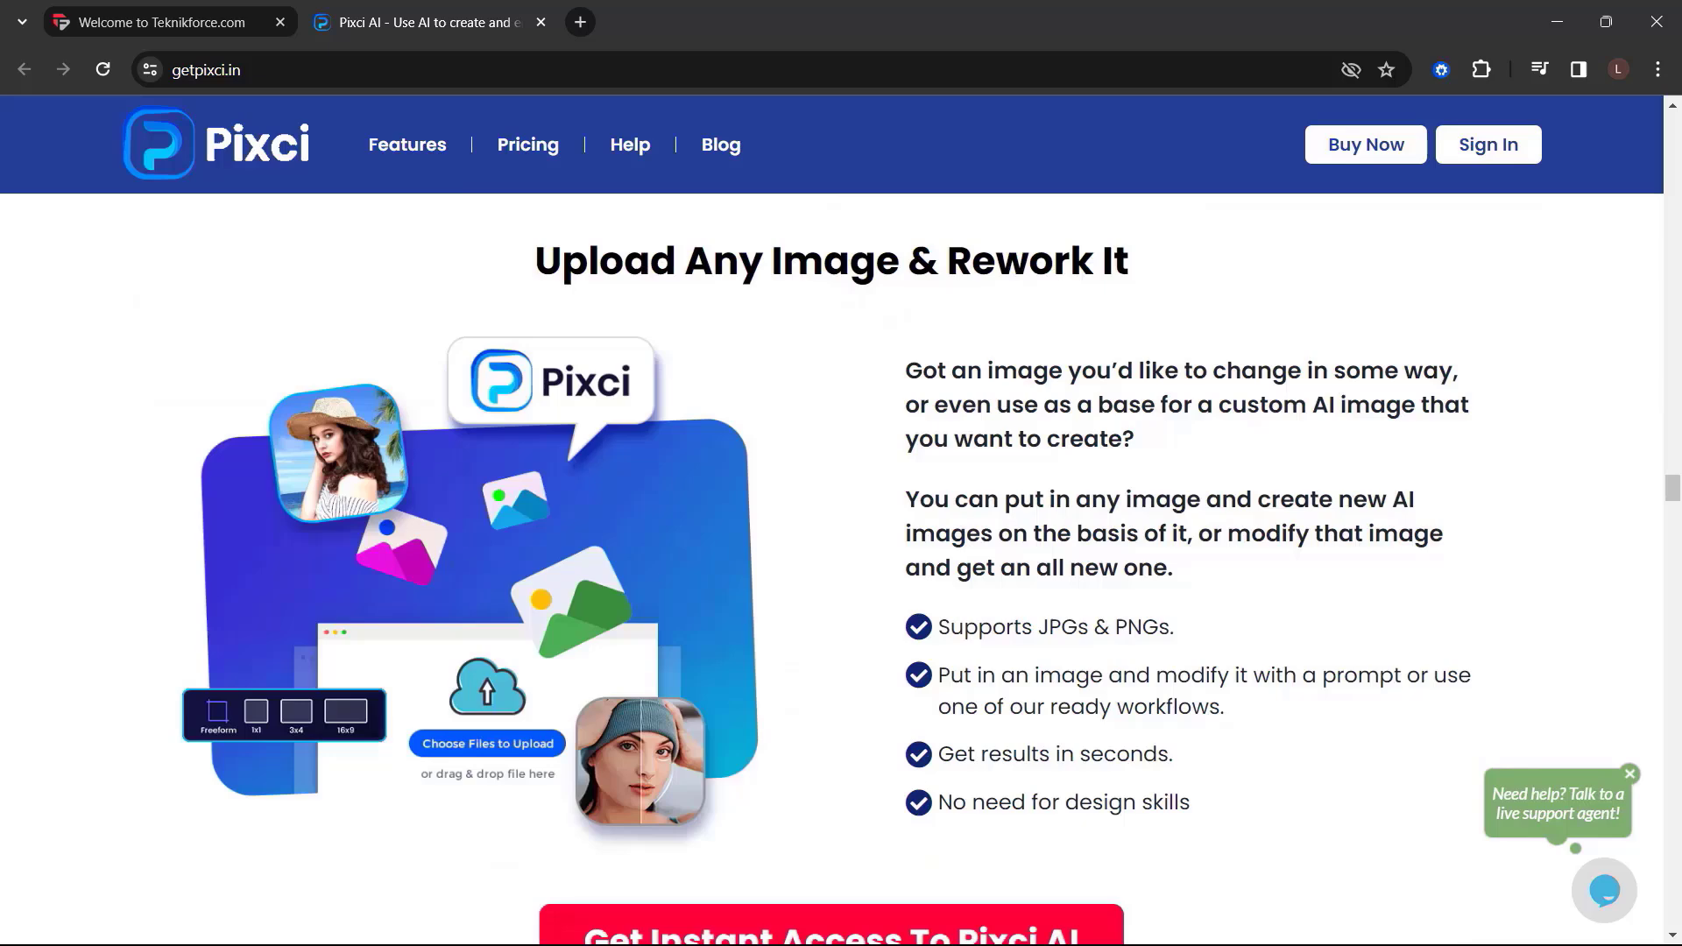
{"action": "scroll", "coordinate": [840, 570], "scroll_direction": "down", "scroll_amount": 7}
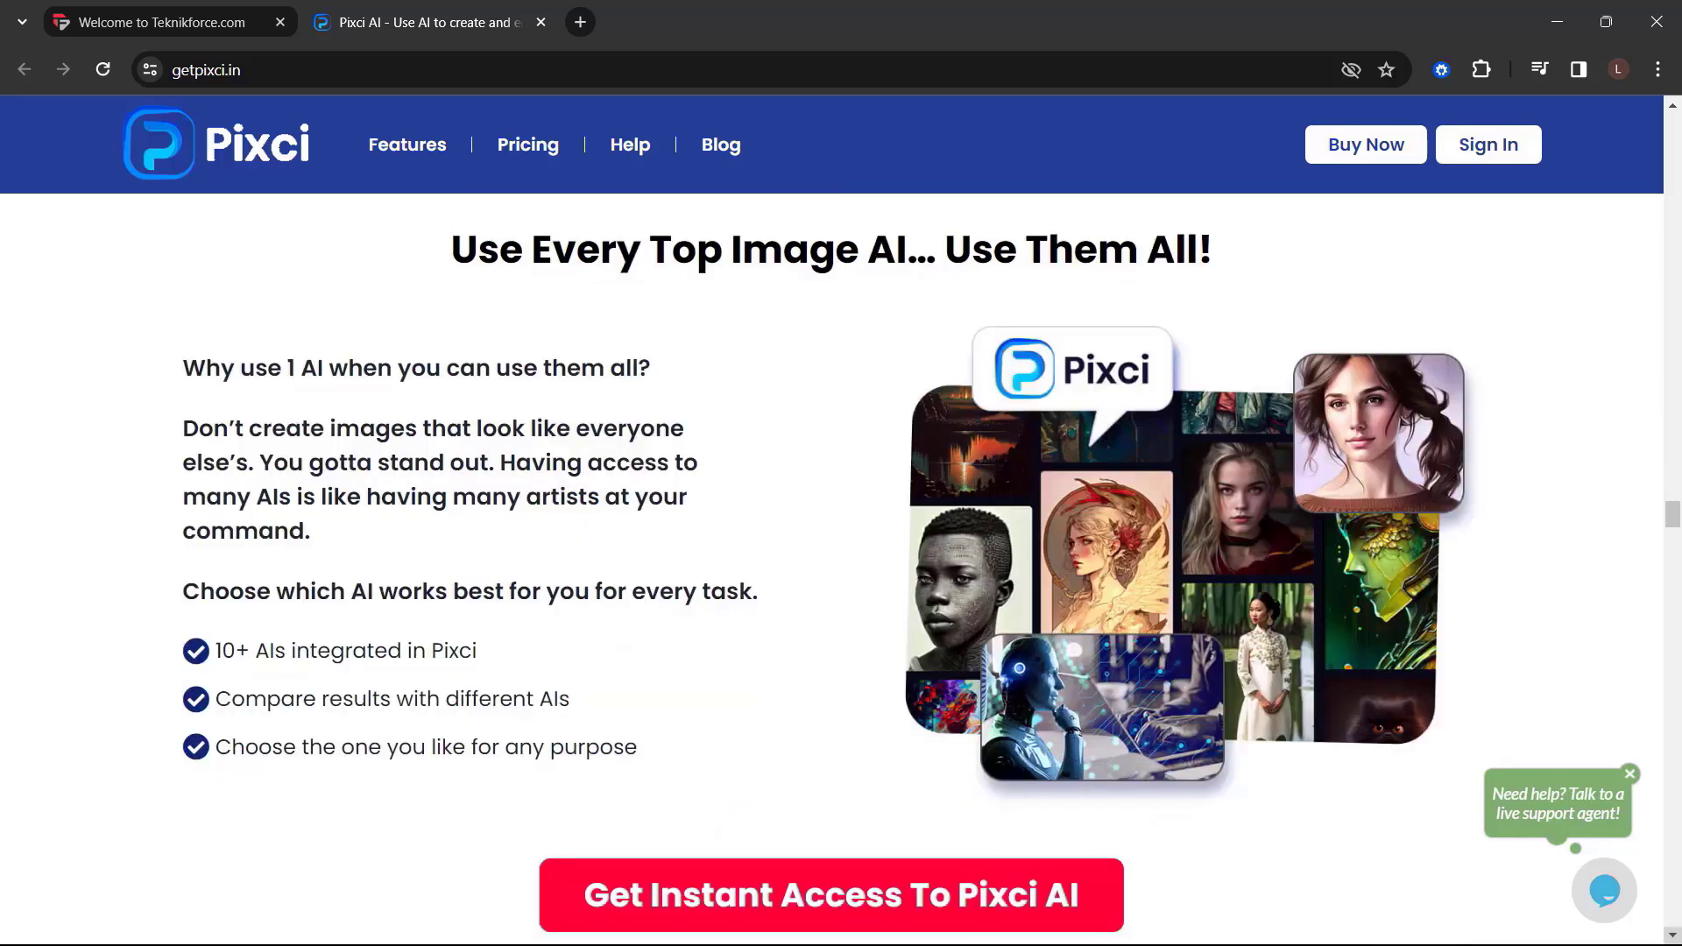
{"action": "scroll", "coordinate": [841, 570], "scroll_direction": "down", "scroll_amount": 7}
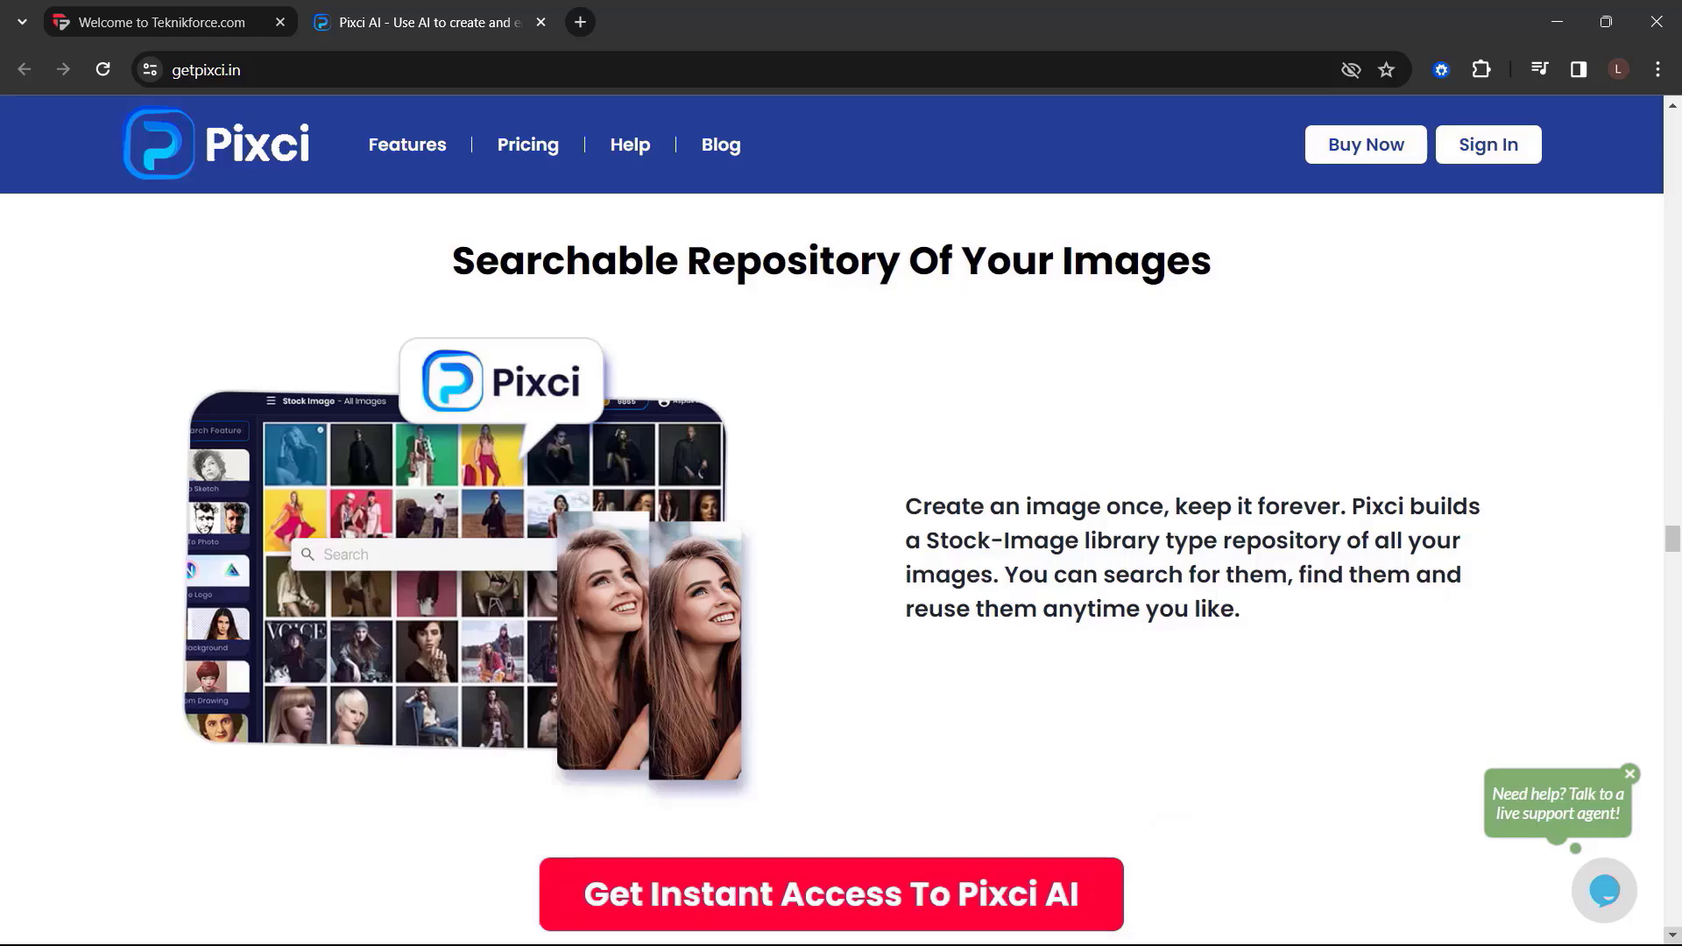
{"action": "scroll", "coordinate": [840, 569], "scroll_direction": "down", "scroll_amount": 7}
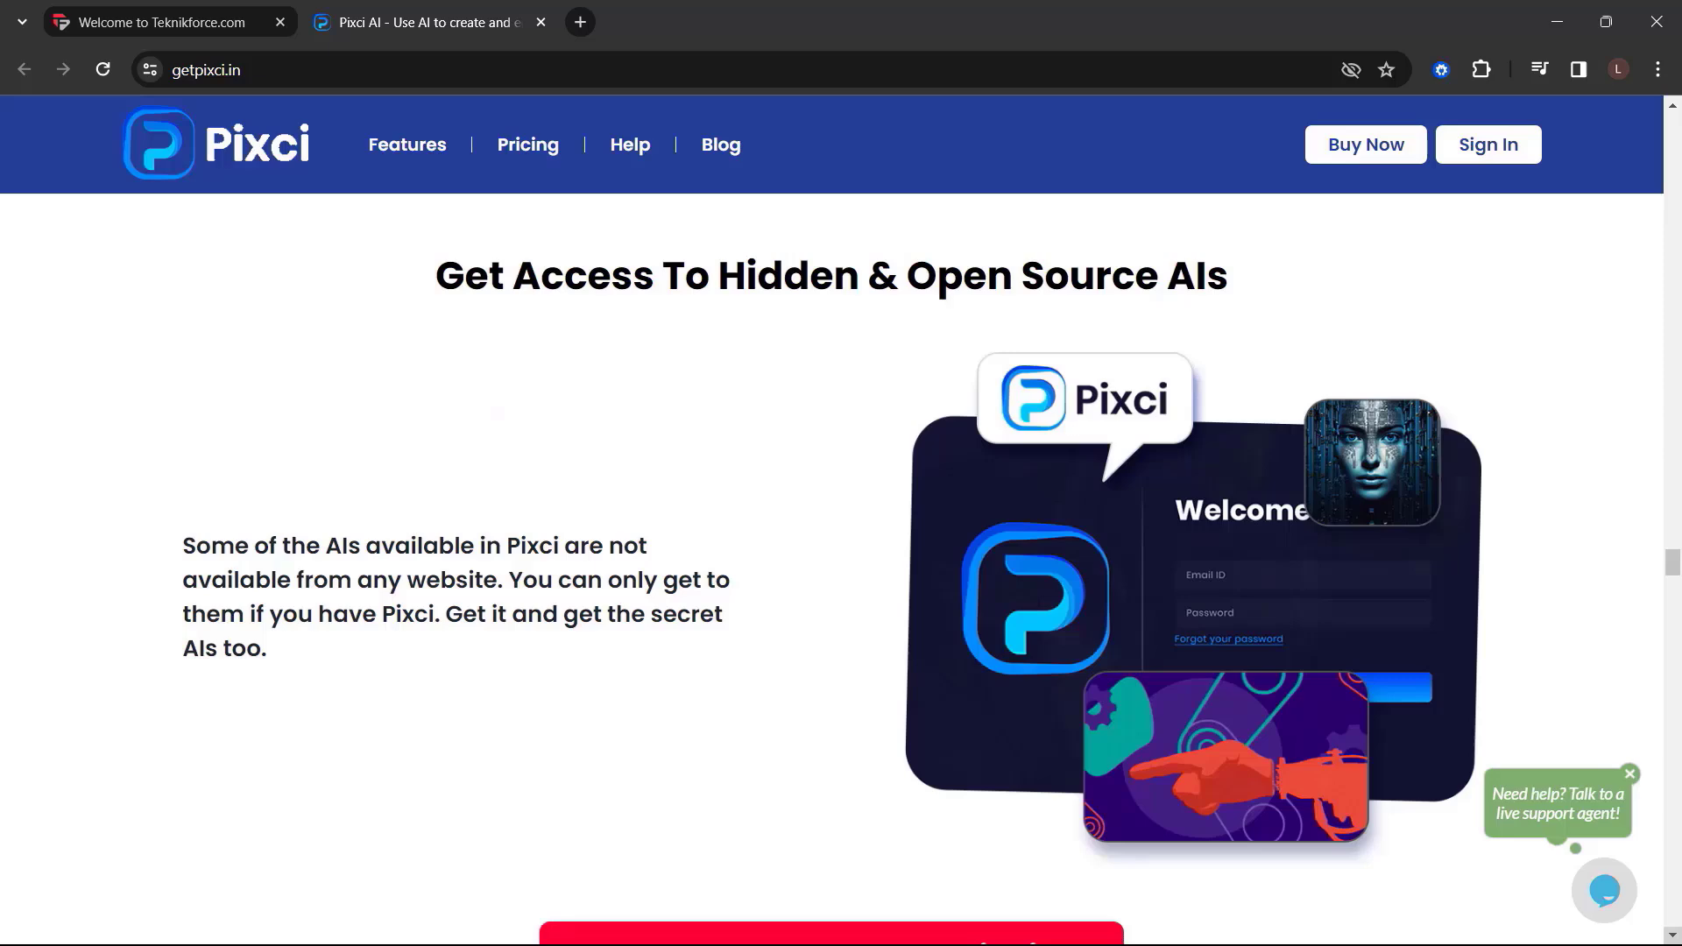
{"action": "scroll", "coordinate": [840, 570], "scroll_direction": "down", "scroll_amount": 7}
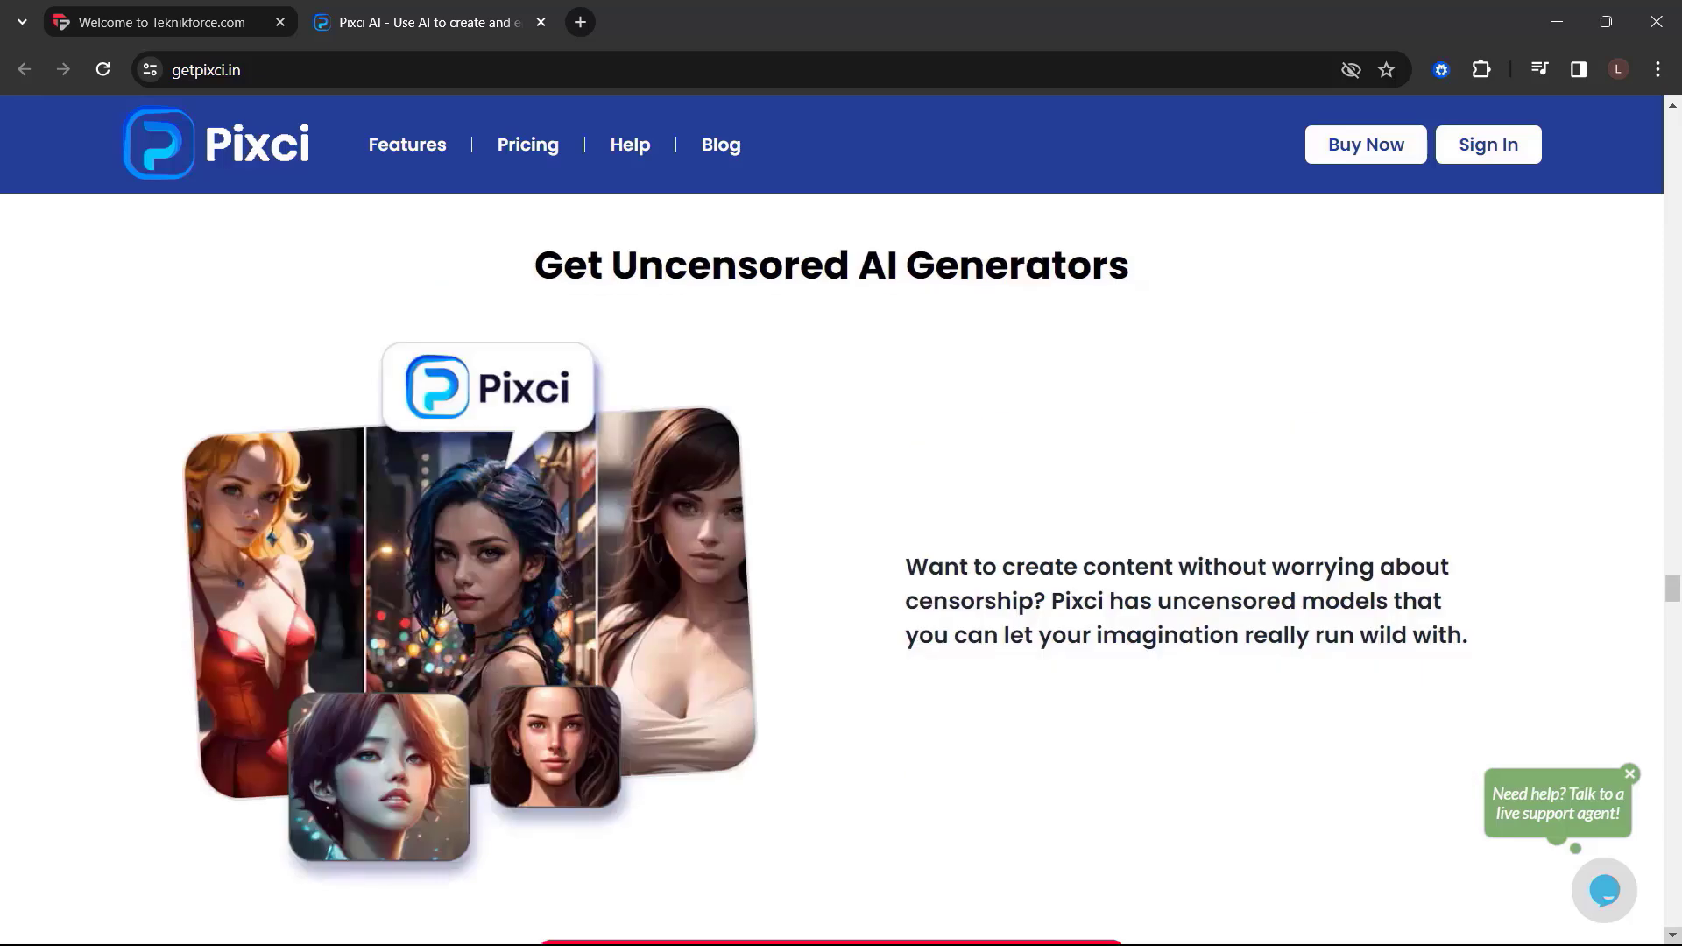
{"action": "scroll", "coordinate": [841, 569], "scroll_direction": "down", "scroll_amount": 7}
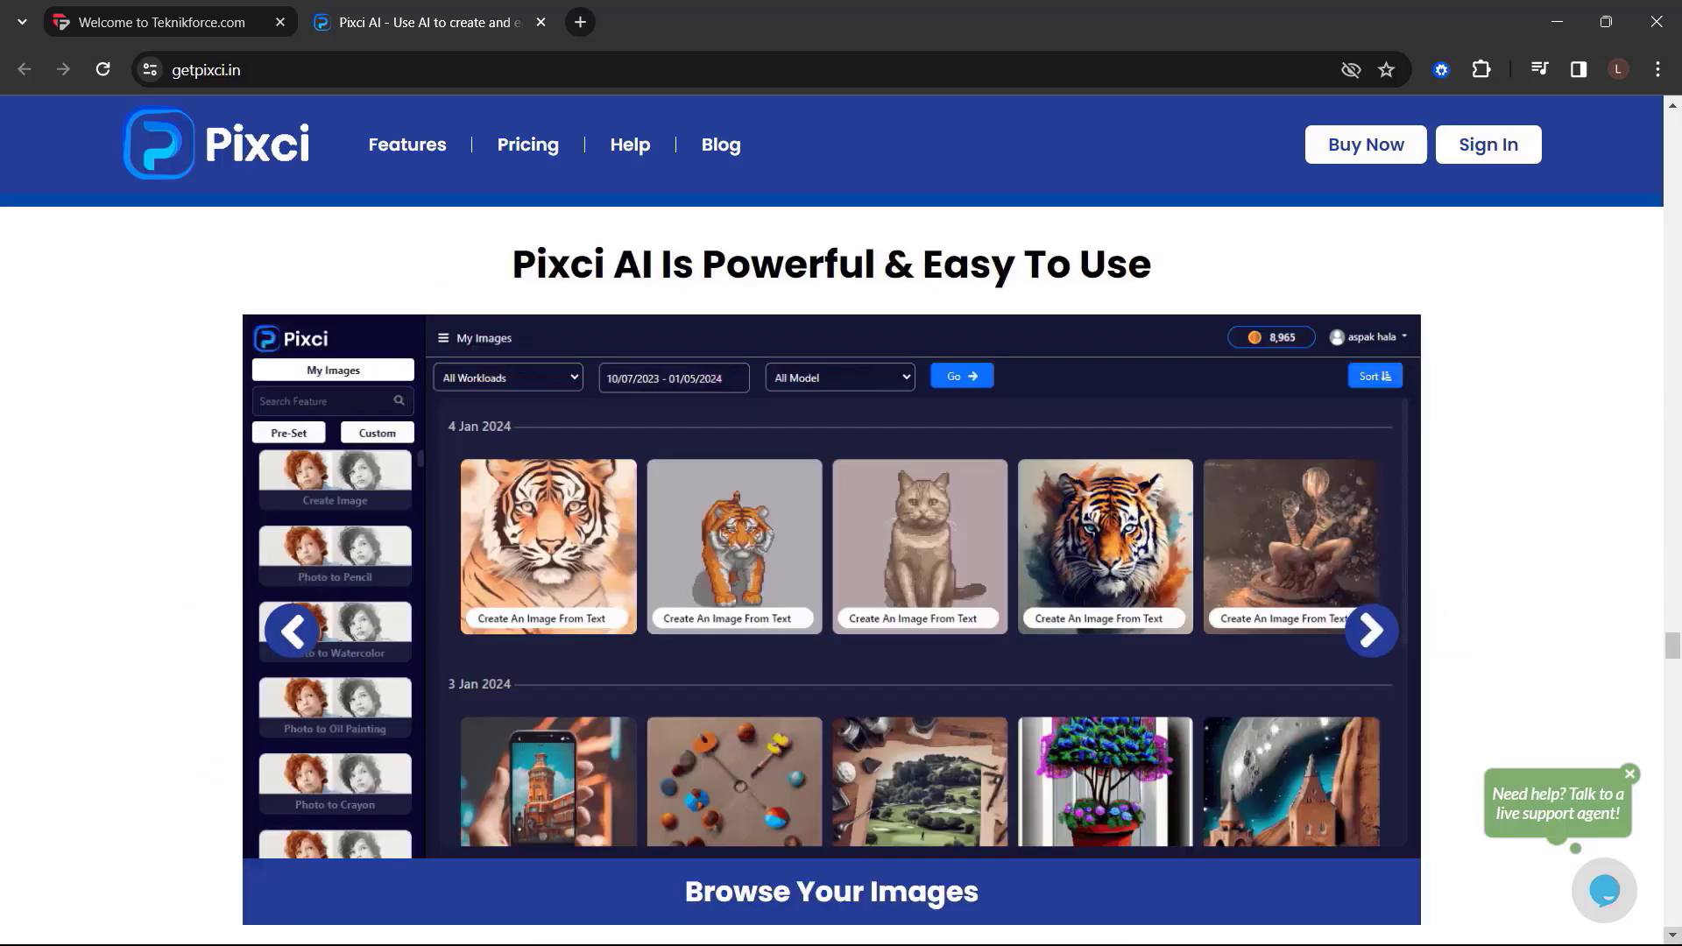